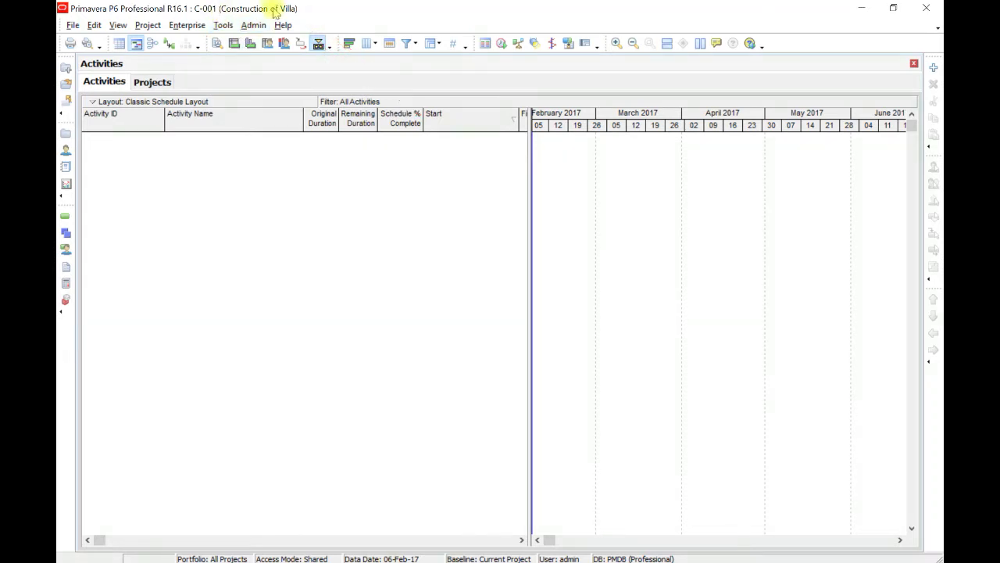
left_click(66, 135)
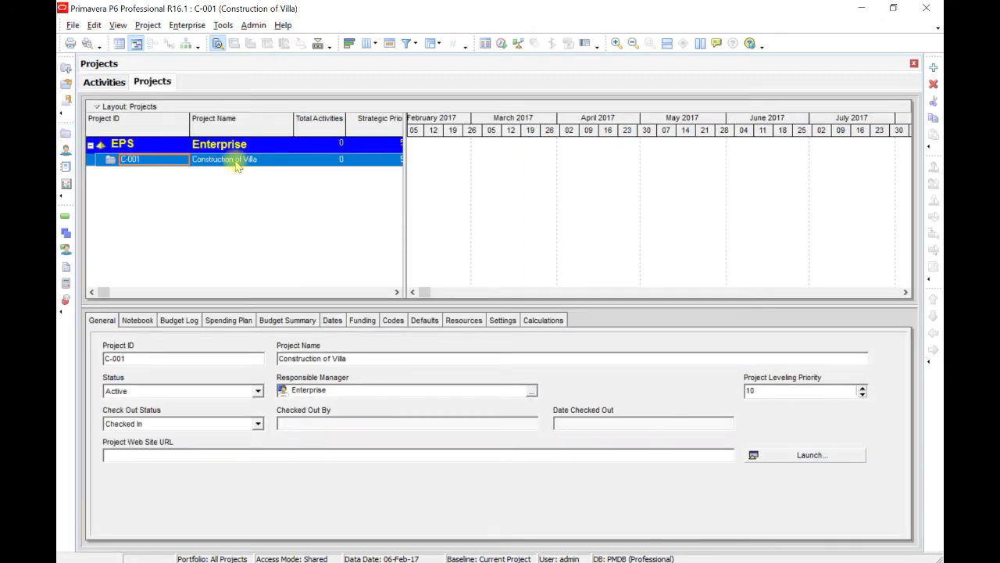
right_click(237, 164)
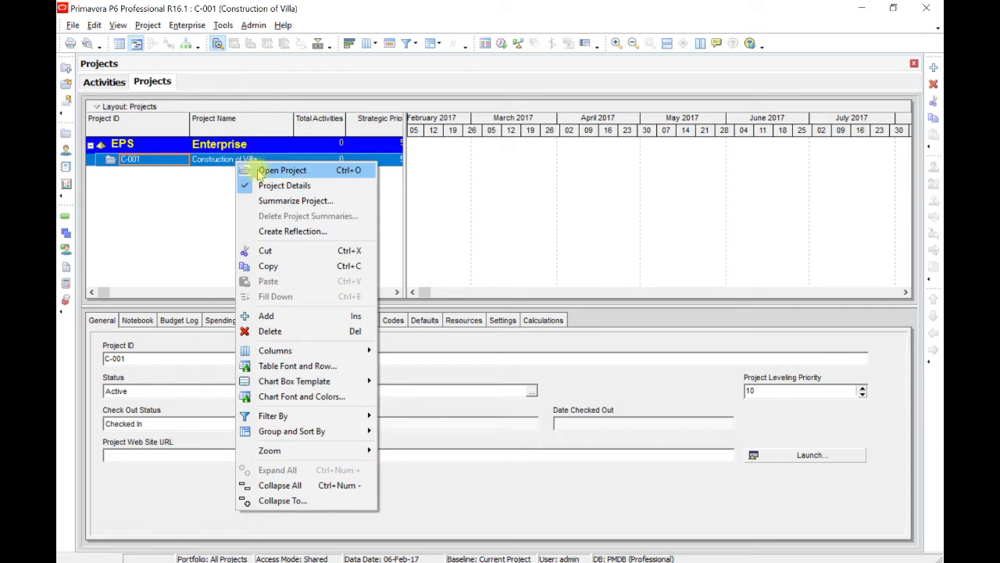
left_click(151, 217)
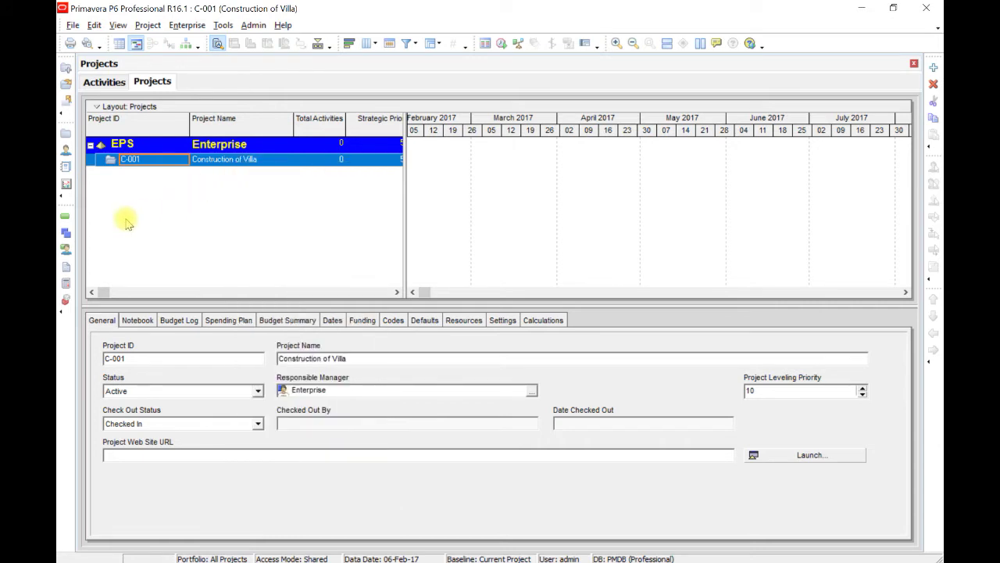
left_click(66, 219)
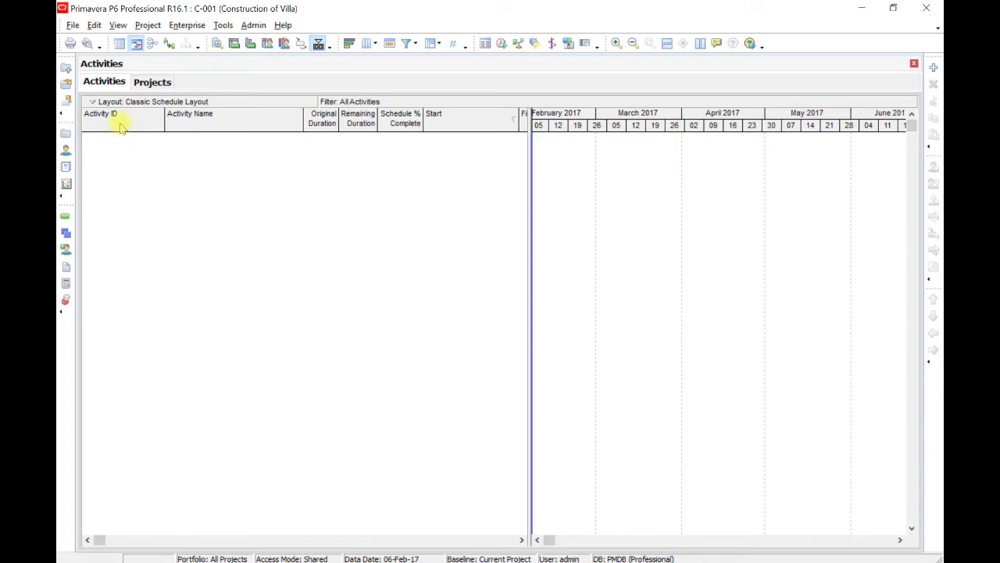
right_click(224, 157)
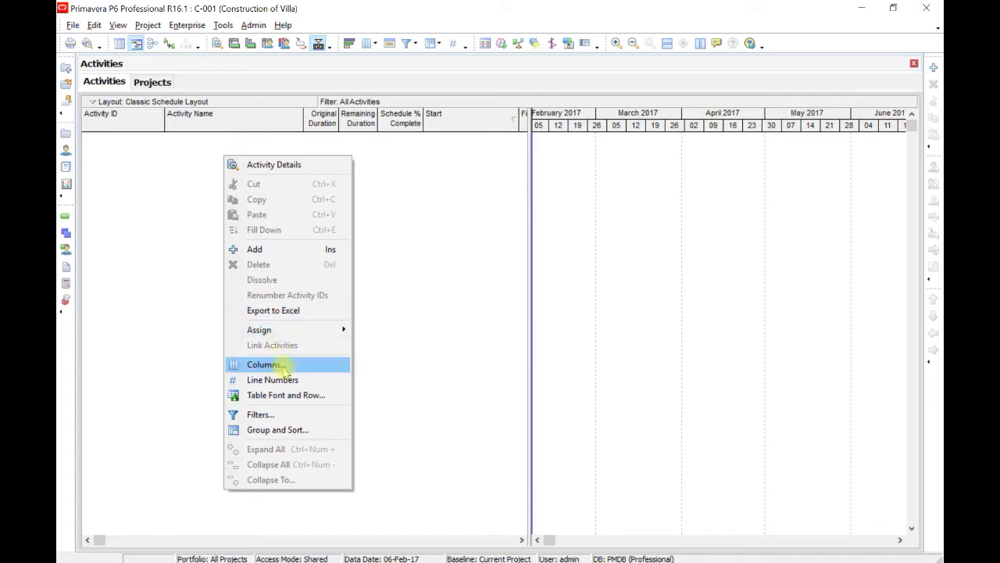
Remove the seven columns from Remaining Duration through Total Float from the activity table.
left_click(431, 7)
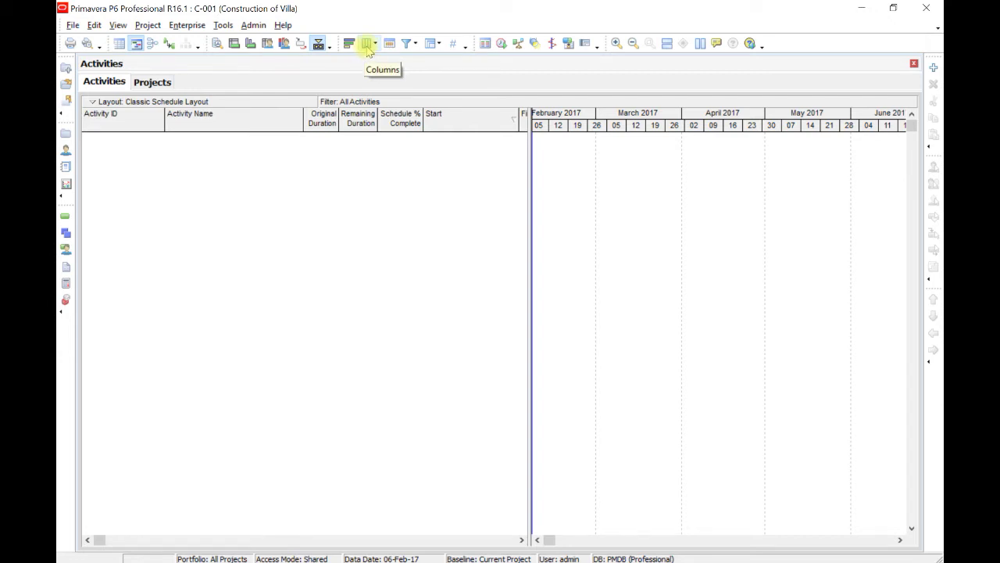
left_click(367, 49)
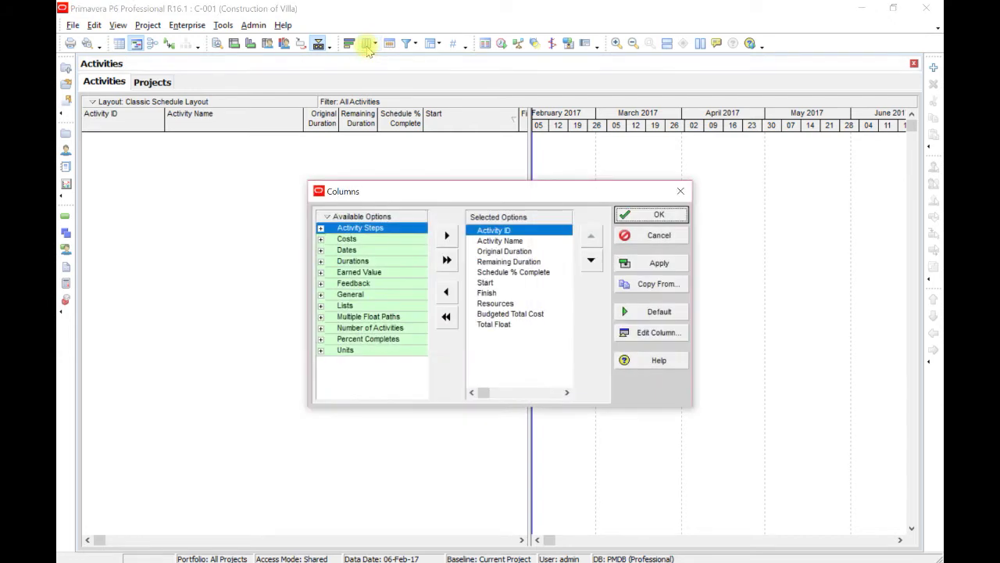
left_click_drag(384, 192, 306, 146)
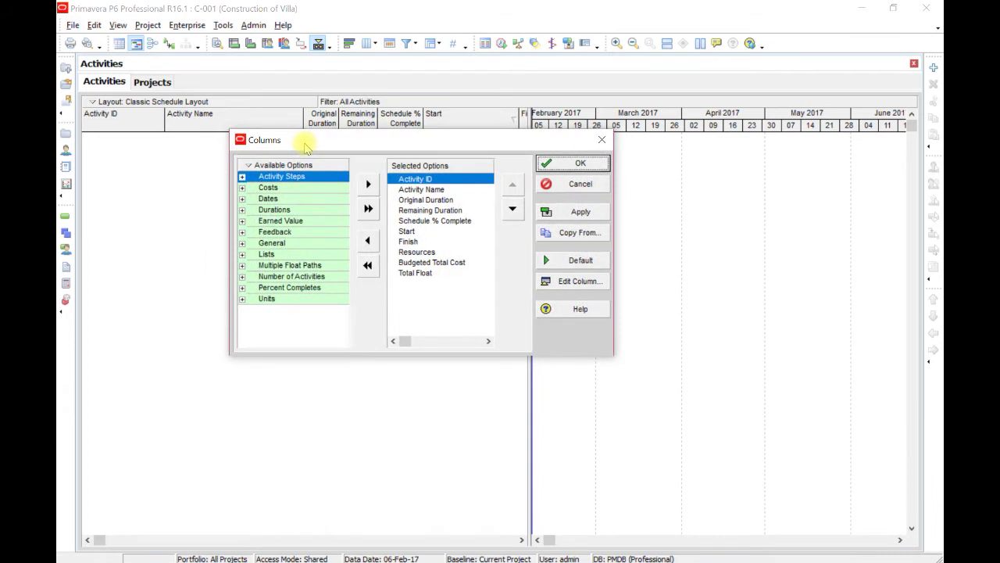
left_click(419, 191)
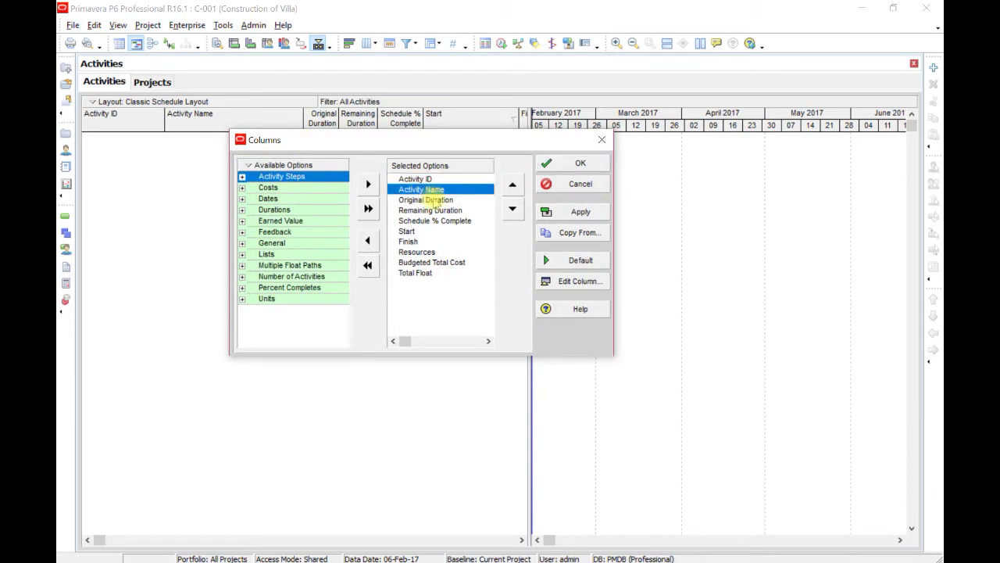
left_click(434, 200)
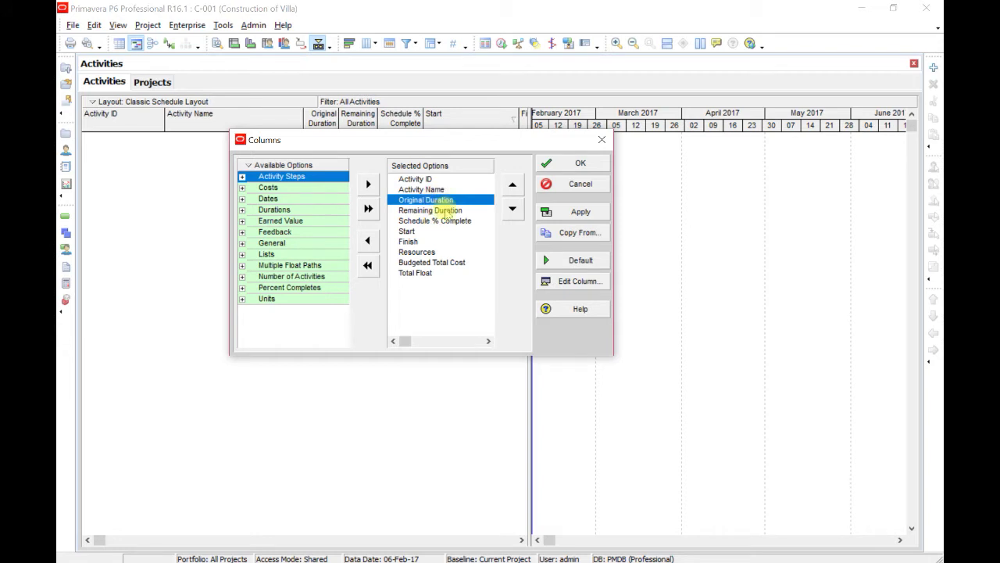
left_click(448, 211)
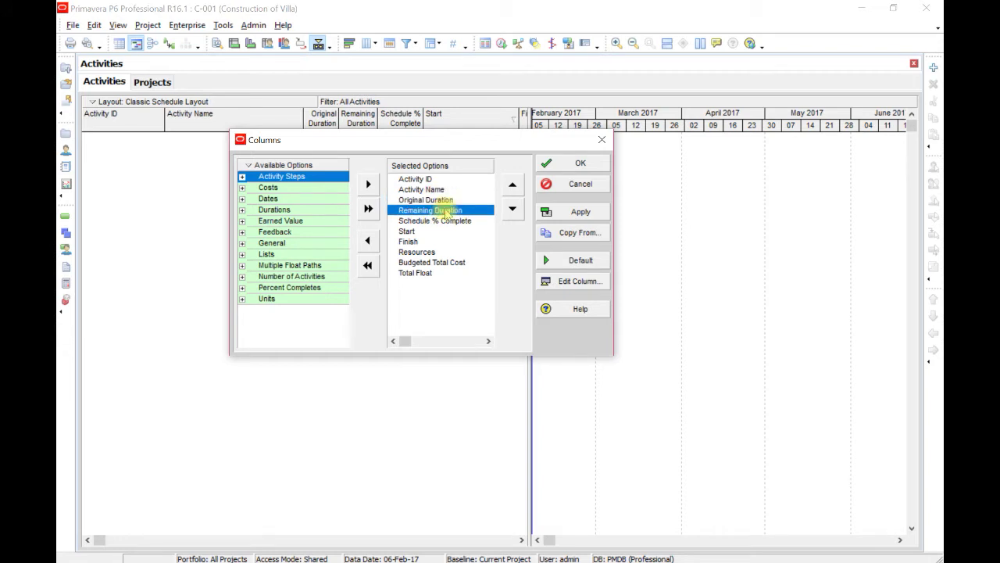
left_click(429, 280, "shift")
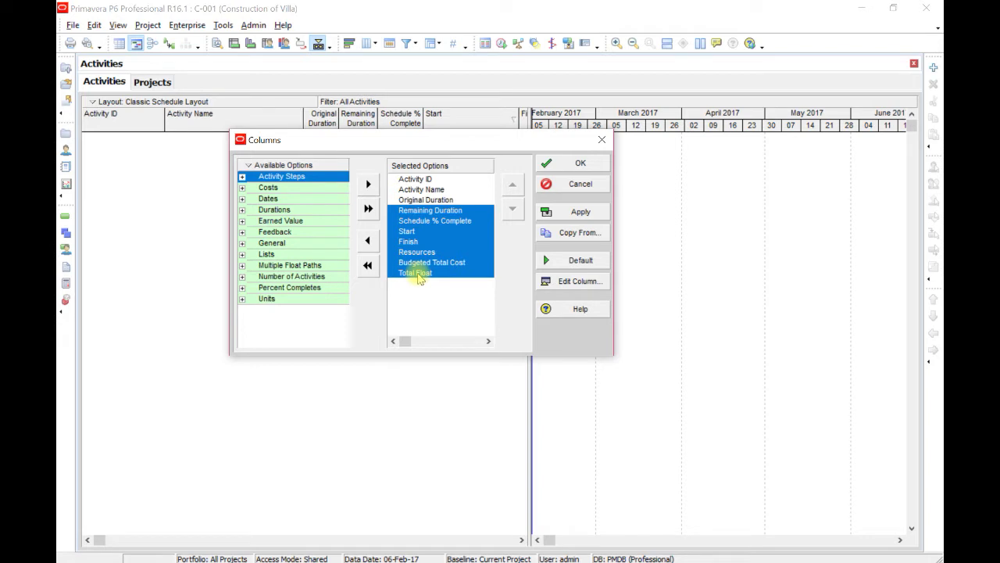
left_click(369, 242)
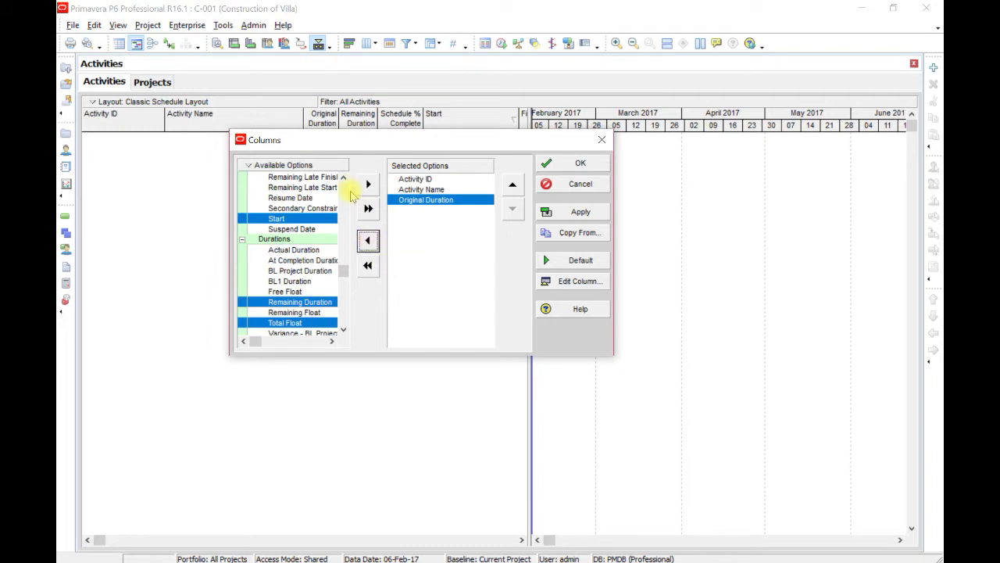
List available columns alphabetically, then add Early Start and Early Finish to the table.
right_click(266, 165)
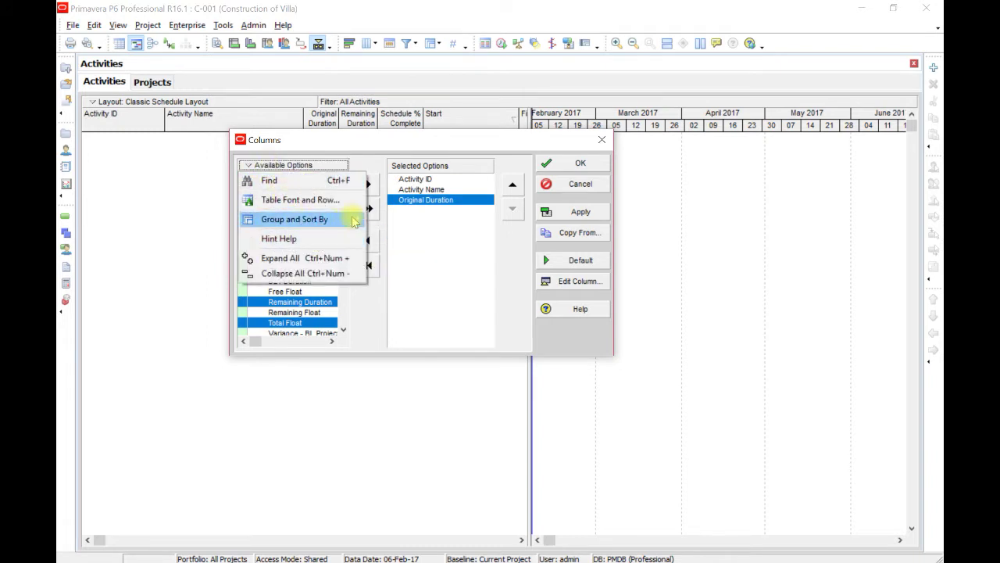
mouse_move(357, 219)
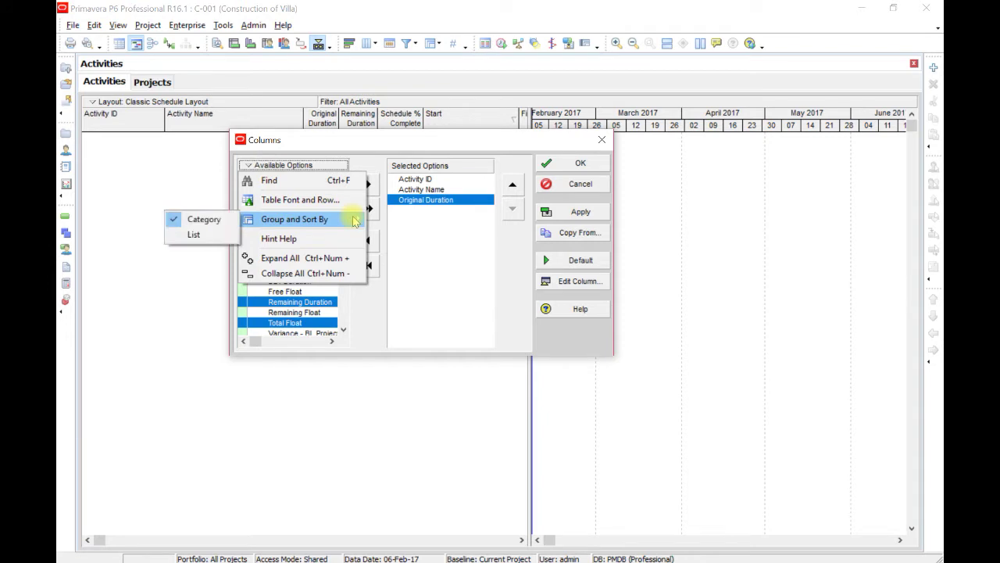
left_click(200, 234)
left_click_drag(349, 197, 344, 264)
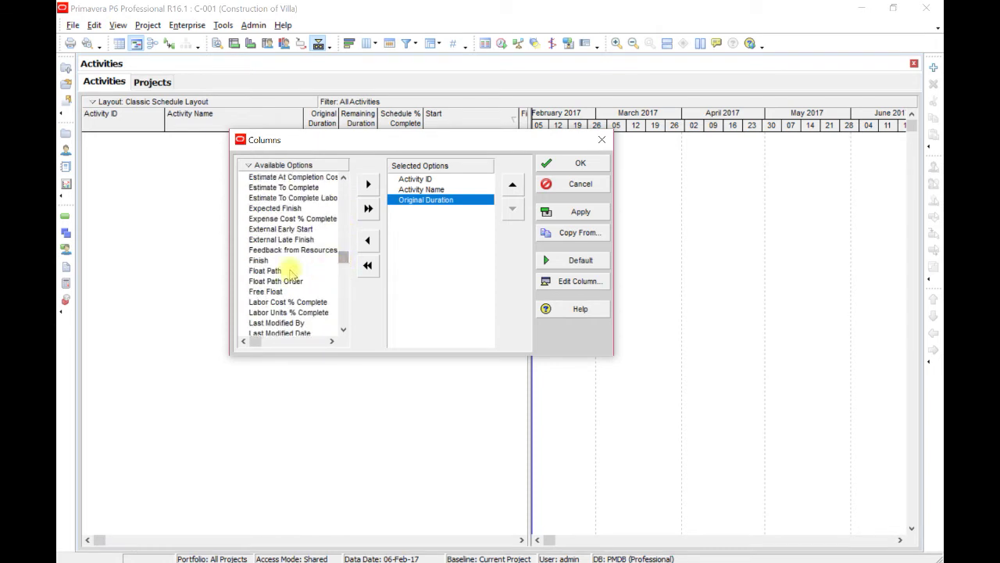
scroll(295, 244, "up", 1)
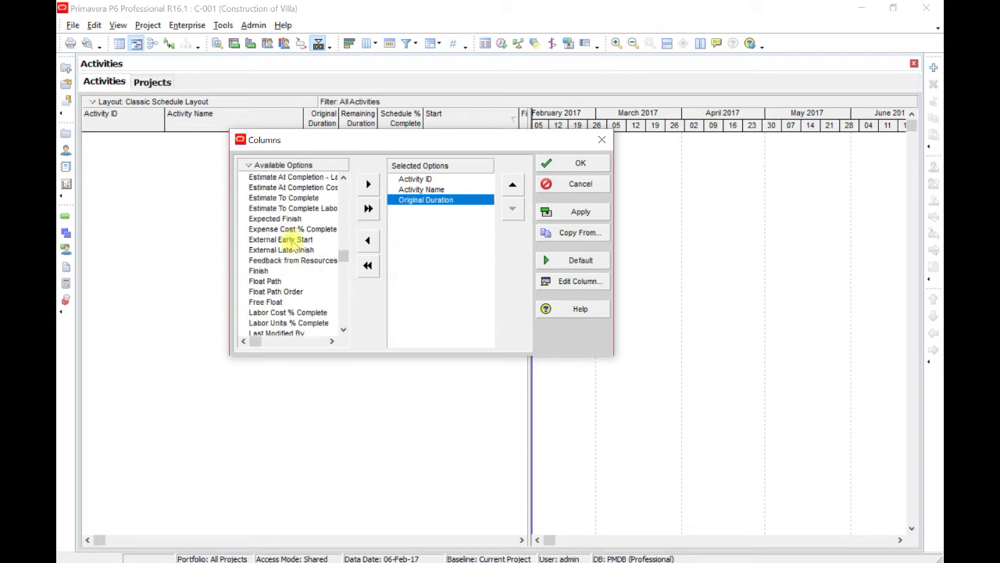
scroll(296, 244, "up", 2)
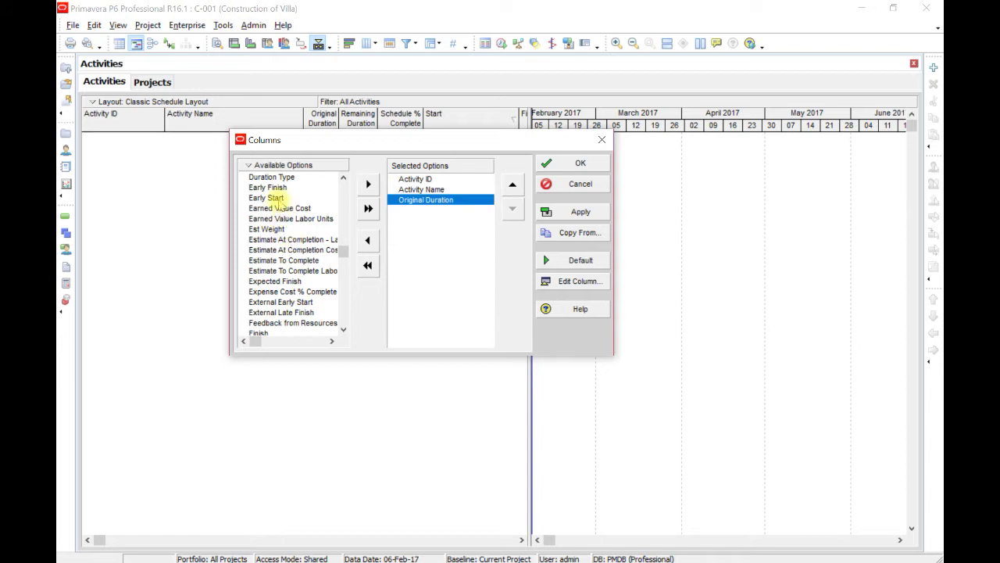
double_click(275, 198)
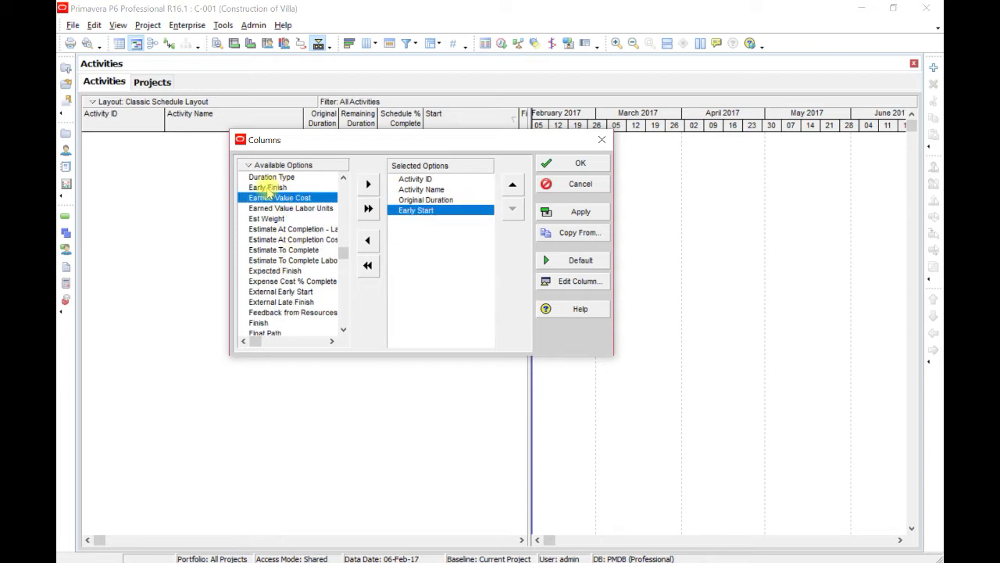
double_click(267, 188)
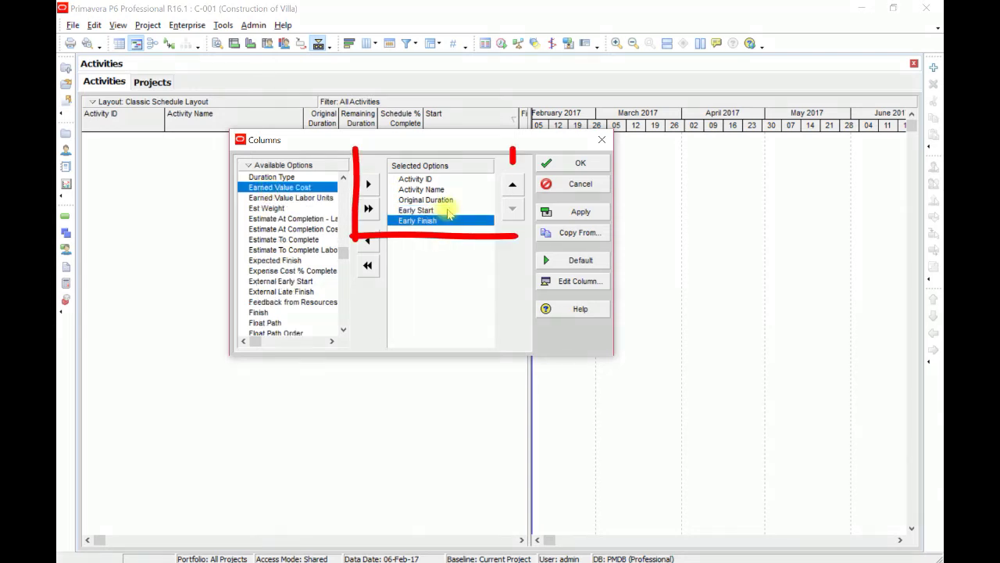
left_click(579, 163)
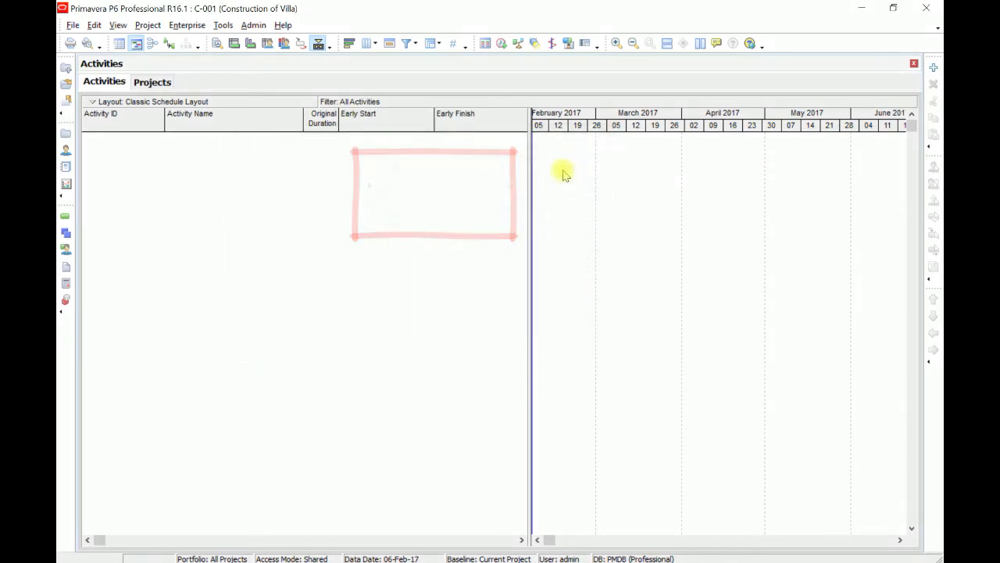
Fit the Original Duration, Activity ID, Activity Name, Early Start and Early Finish column widths.
double_click(339, 117)
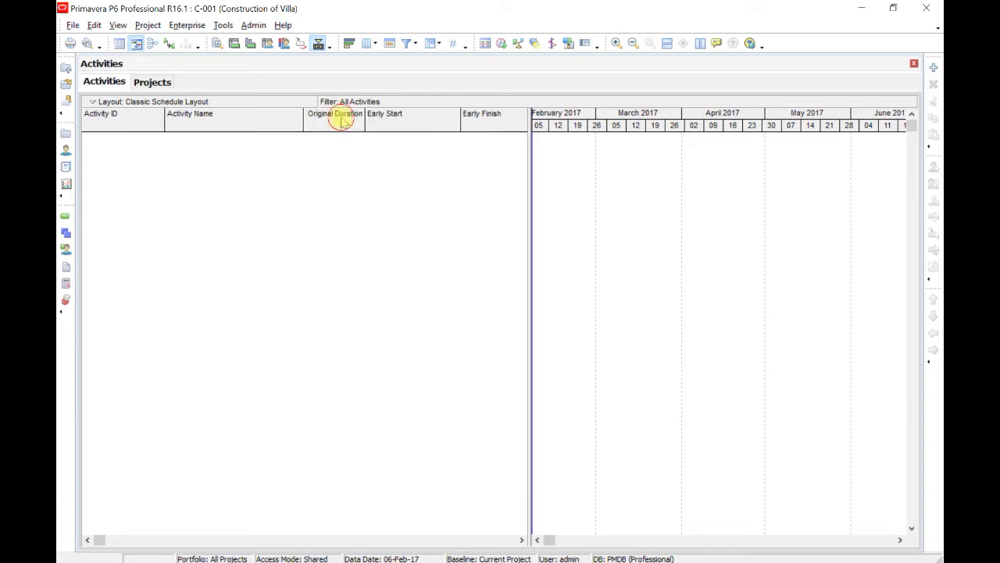
double_click(162, 125)
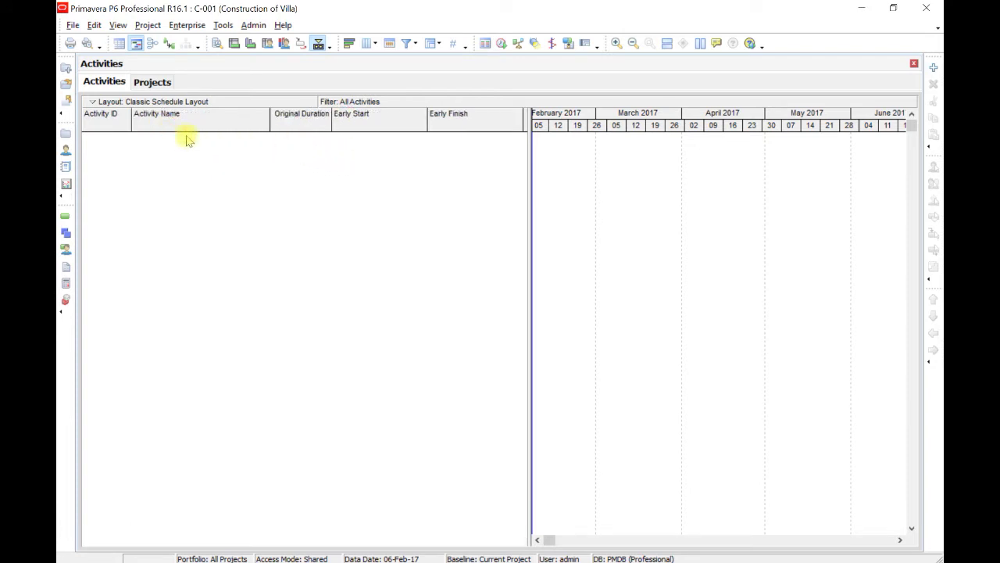
double_click(270, 126)
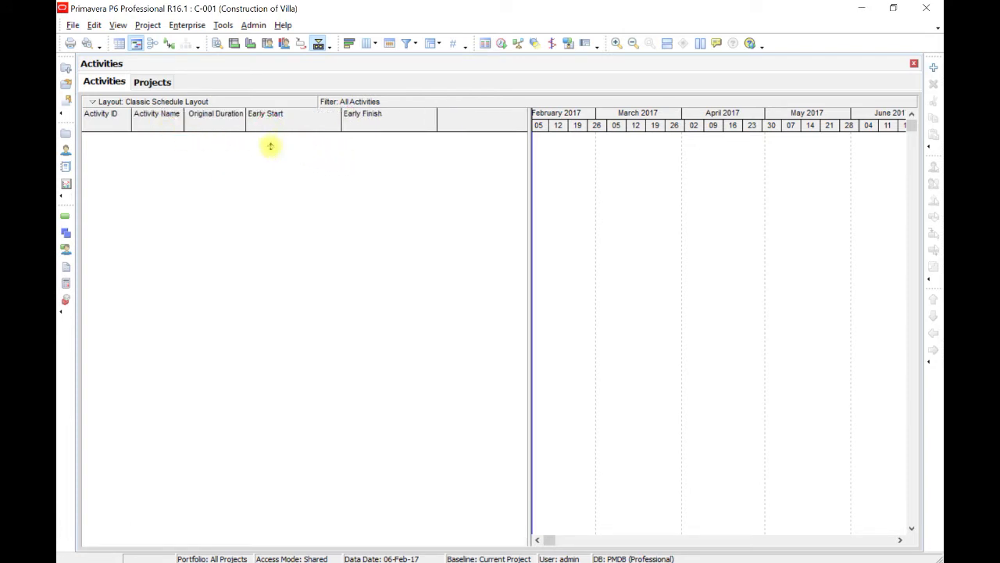
double_click(343, 124)
double_click(384, 118)
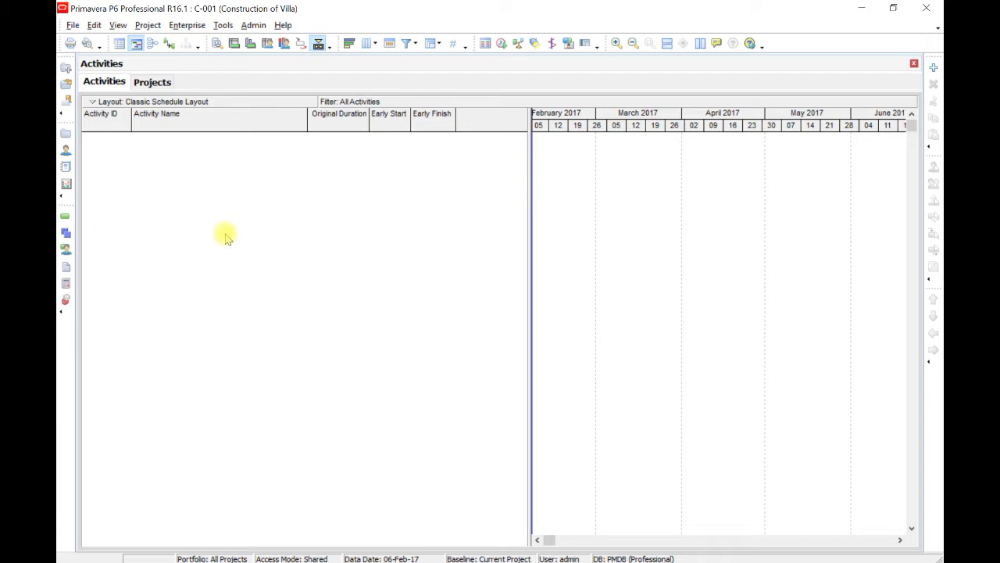
left_click(117, 104)
Save the current activities layout as a new layout named 'C001-Activities'.
mouse_move(119, 118)
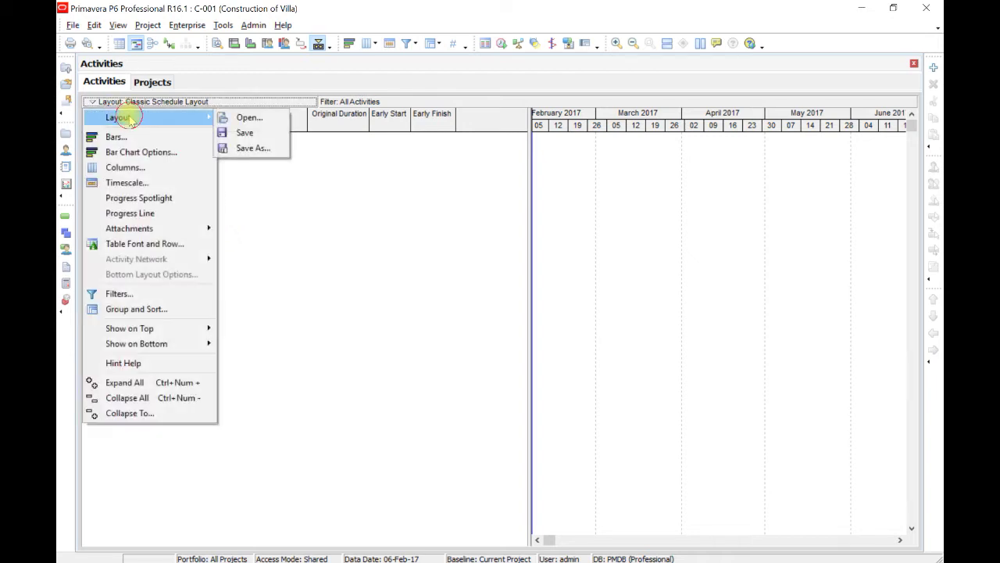
left_click(266, 148)
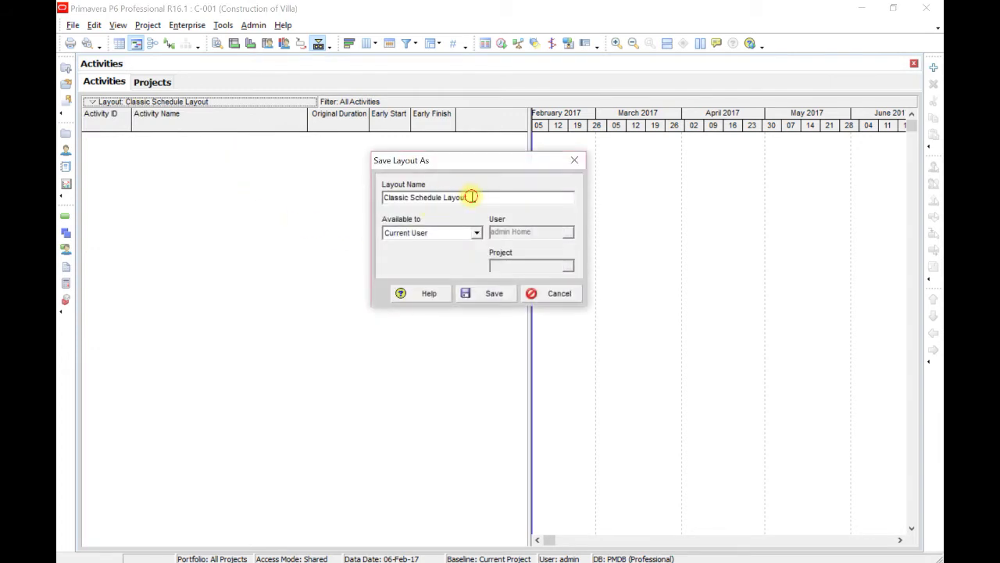
left_click_drag(473, 197, 384, 202)
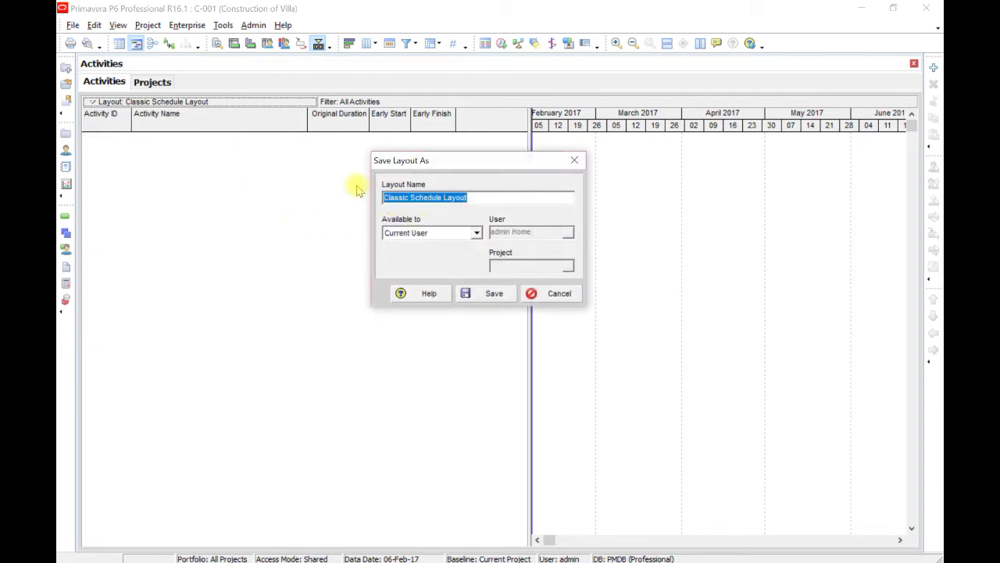
type("C")
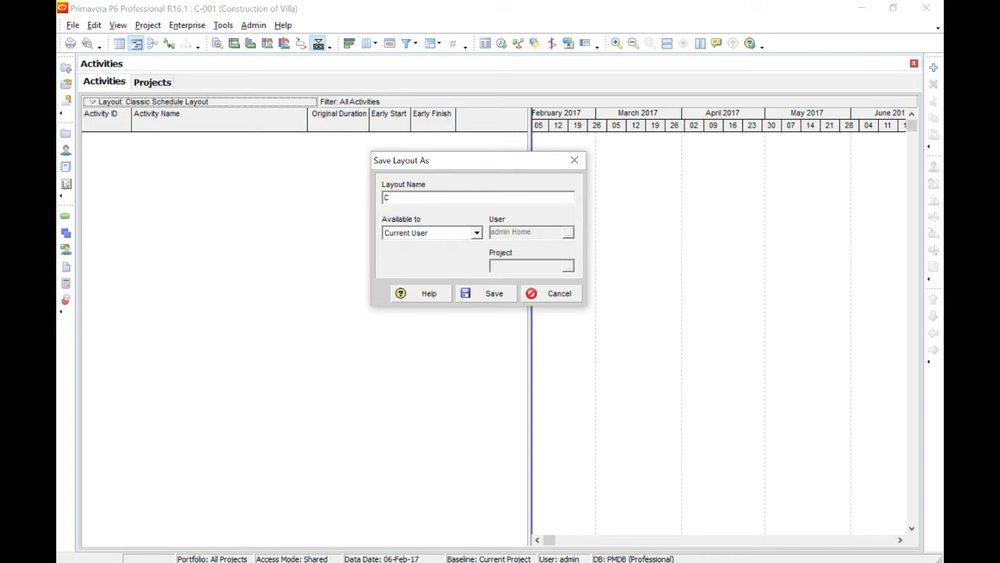
type("001-Activities")
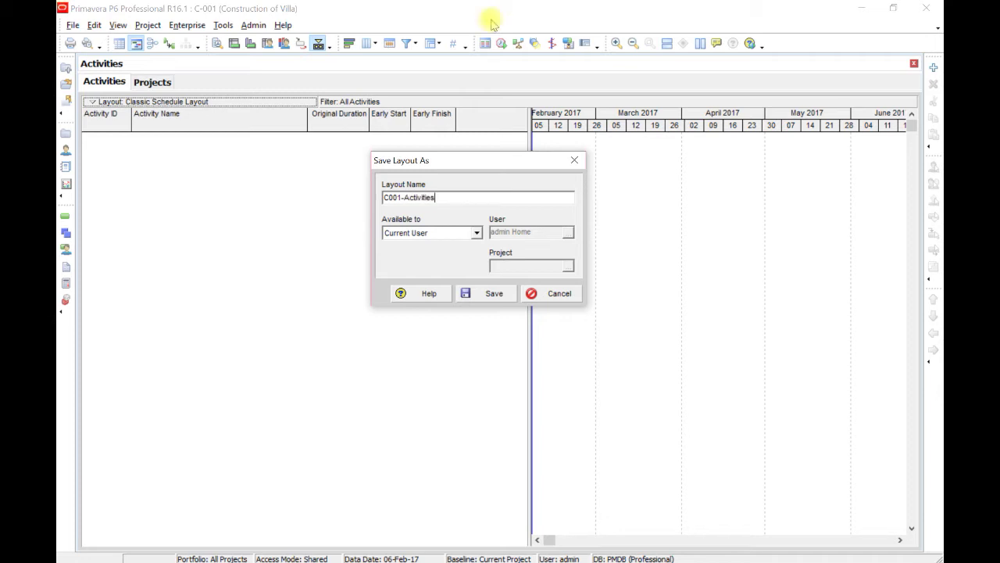
left_click(489, 295)
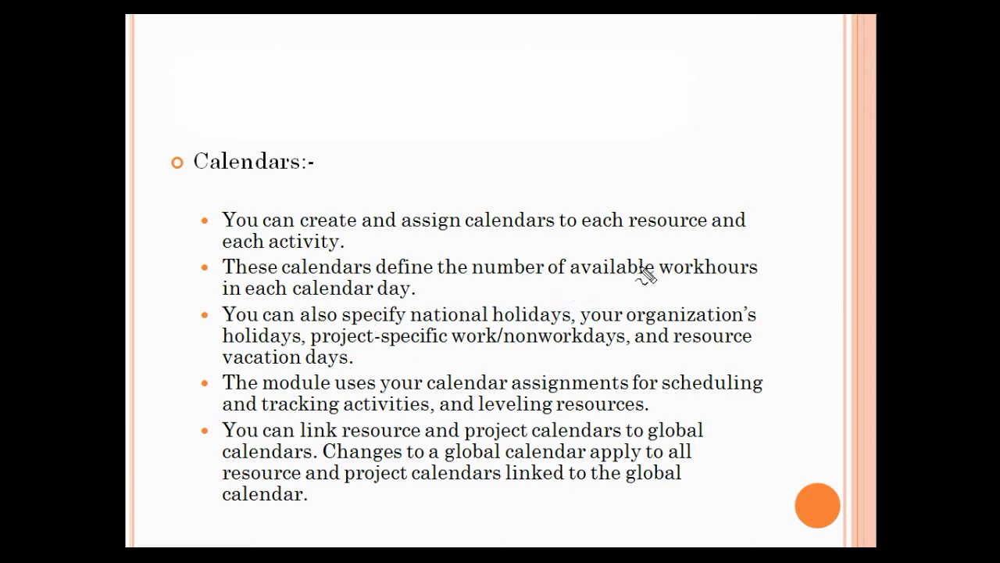
Underline 'workhours' and 'resource' in red on the Calendars slide.
mouse_move(643, 277)
left_mouse_down()
mouse_move(716, 276)
mouse_move(607, 276)
left_mouse_up()
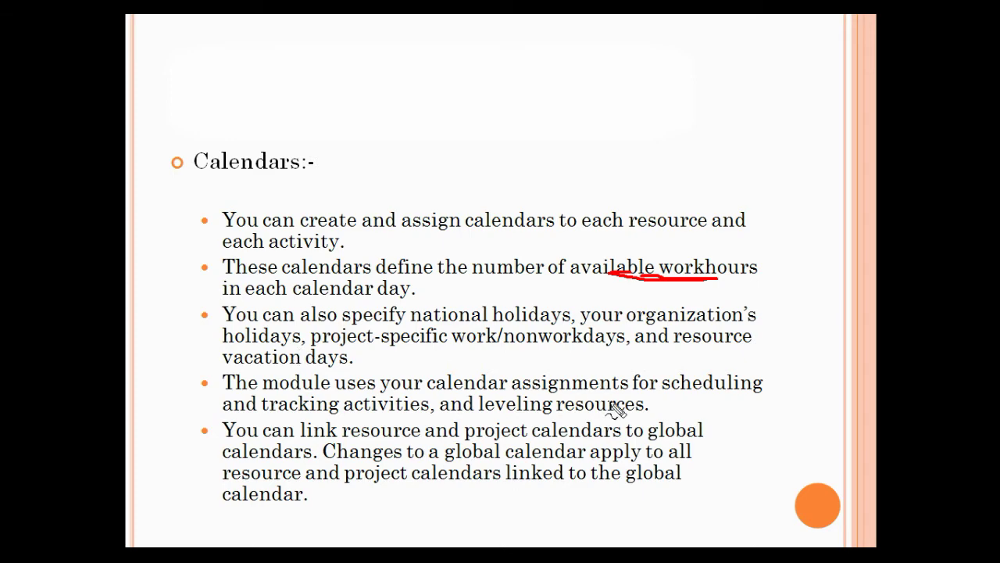
left_click_drag(688, 345, 718, 345)
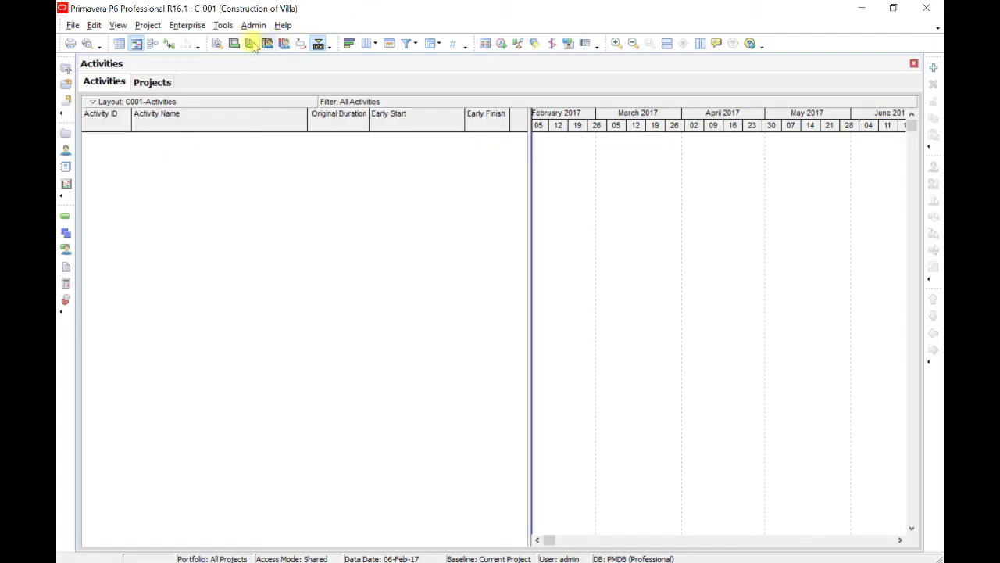
Create global calendar C001 based on 7-Day Workweek and open it for editing.
left_click(184, 26)
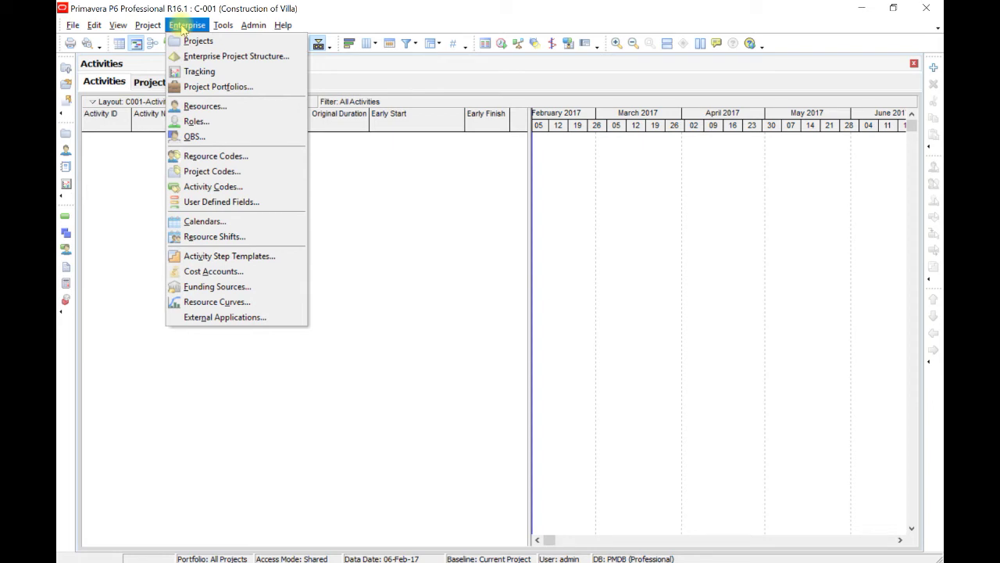
left_click(230, 226)
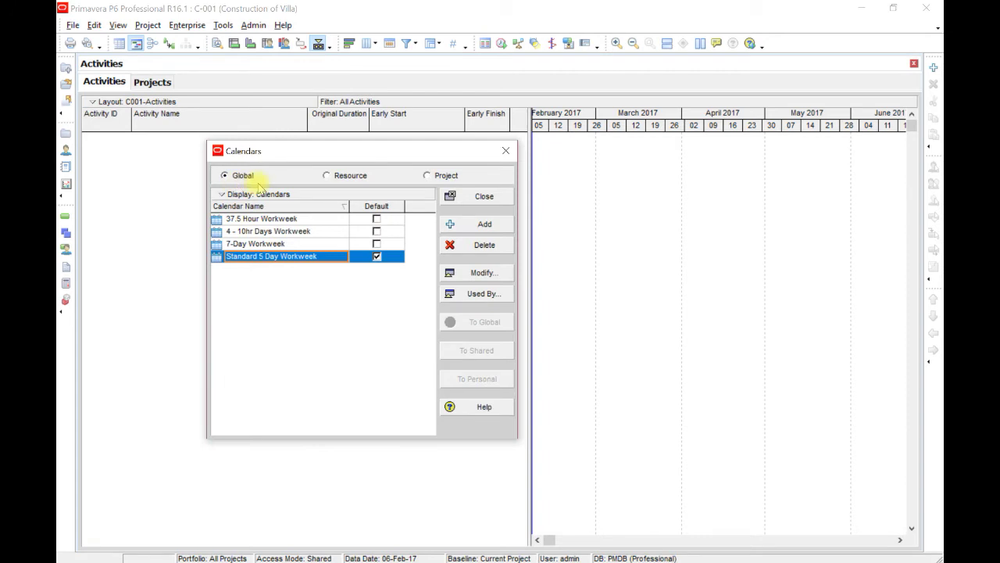
left_click(461, 224)
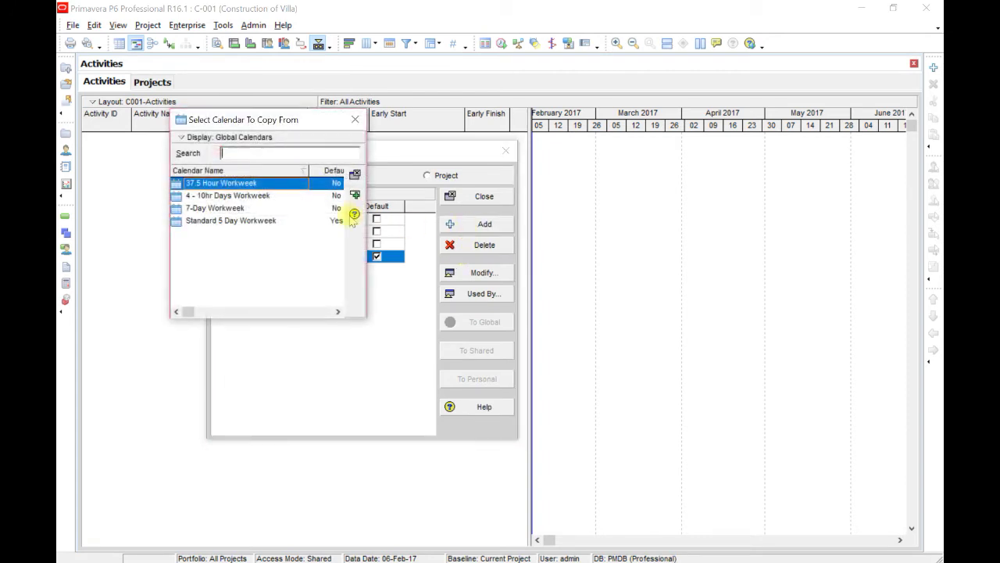
double_click(221, 208)
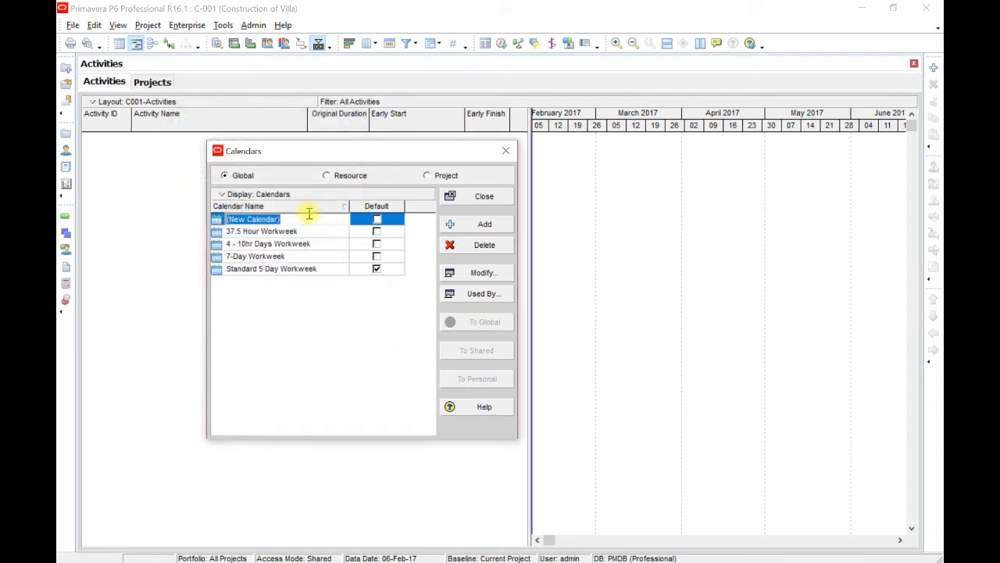
type("C001")
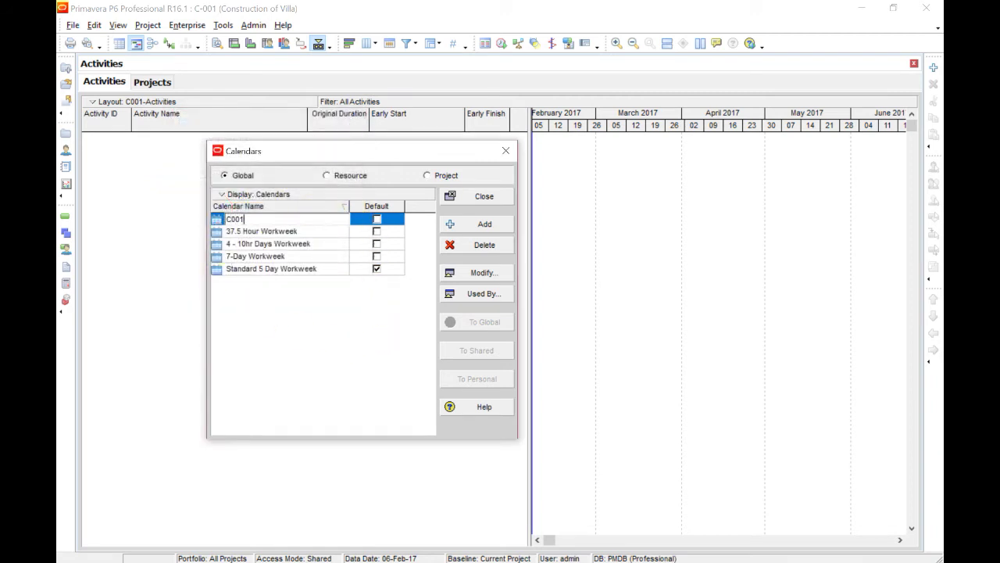
left_click(358, 350)
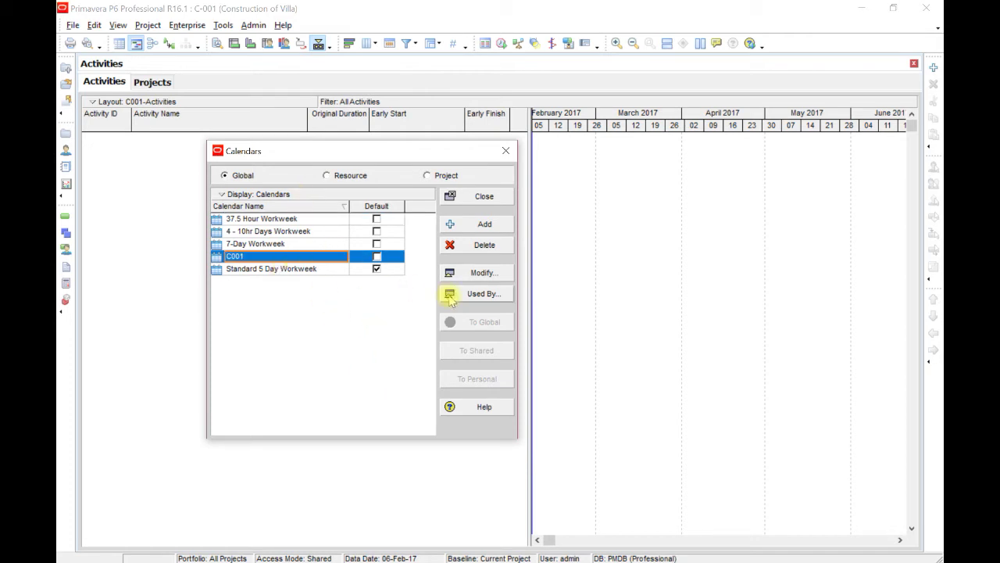
left_click(479, 274)
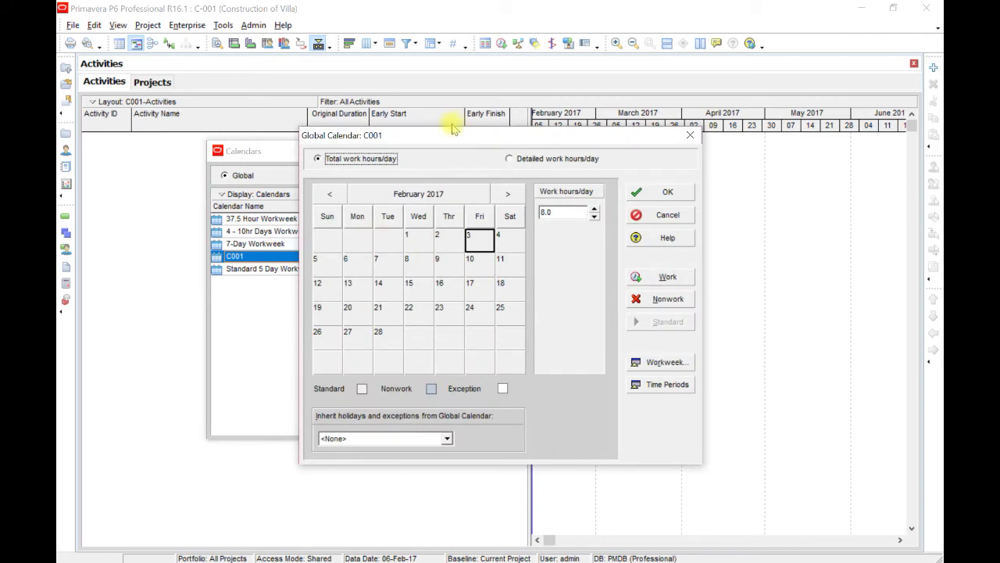
Enter 10 work hours for each day of C001's standard workweek.
left_click_drag(441, 141, 321, 96)
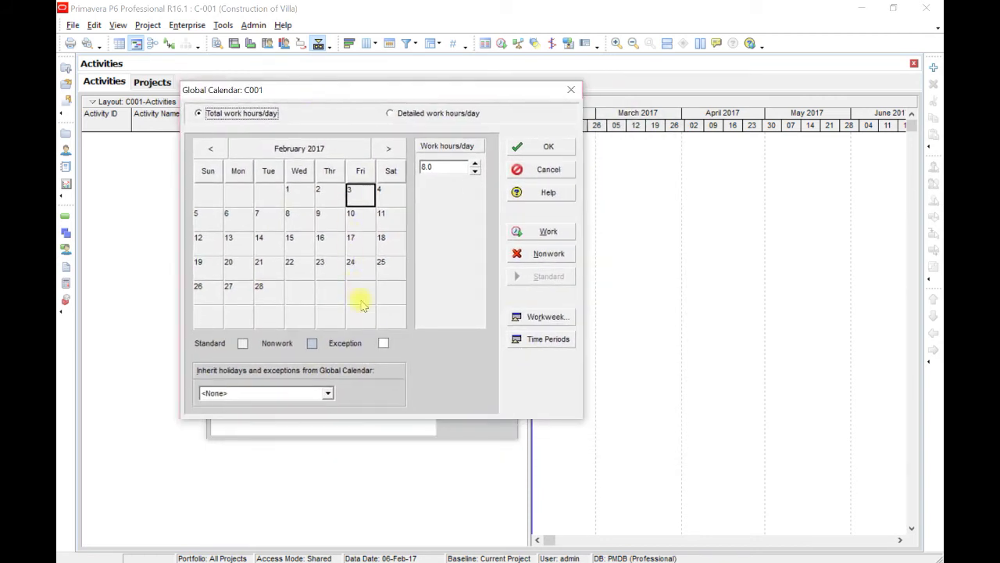
left_click(530, 320)
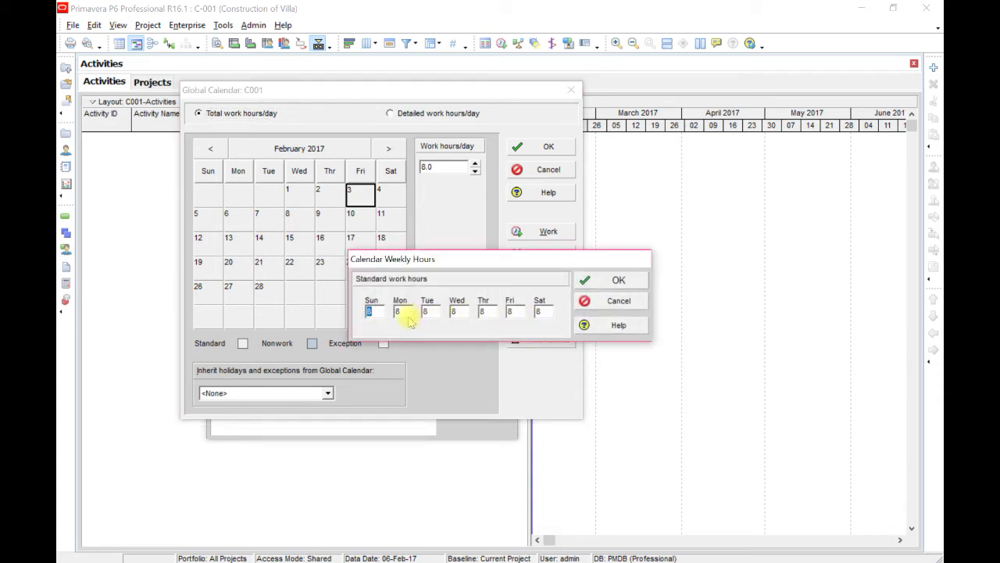
type("10")
key("Tab")
type("10")
key("Tab")
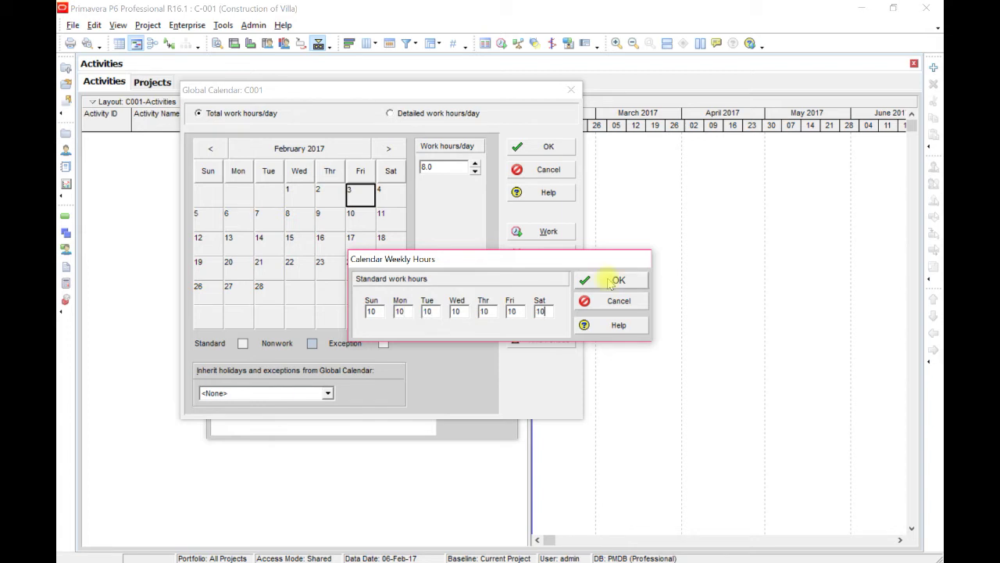
left_click(615, 281)
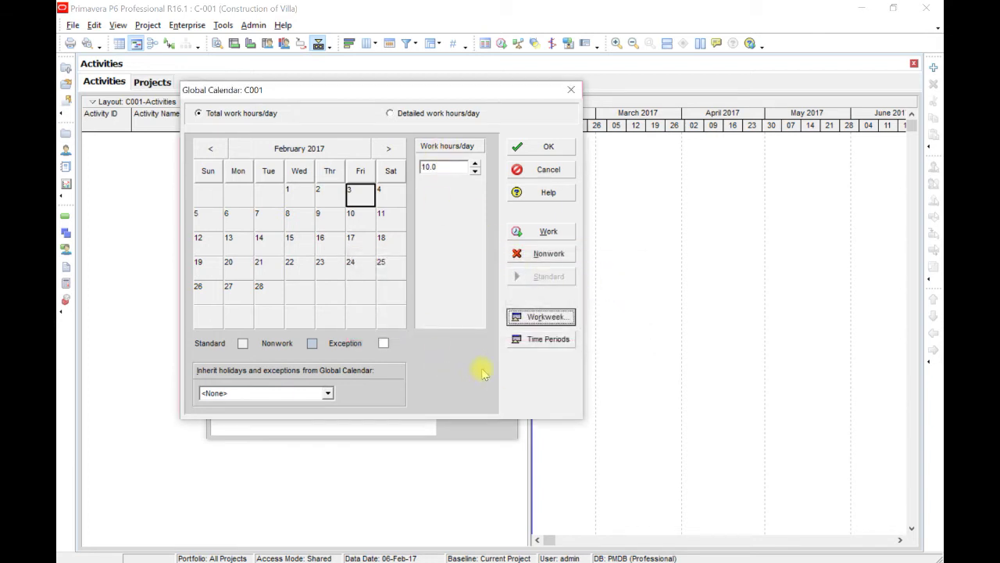
Set Friday's standard work hours to 0 so every Friday is nonworking.
left_click(563, 318)
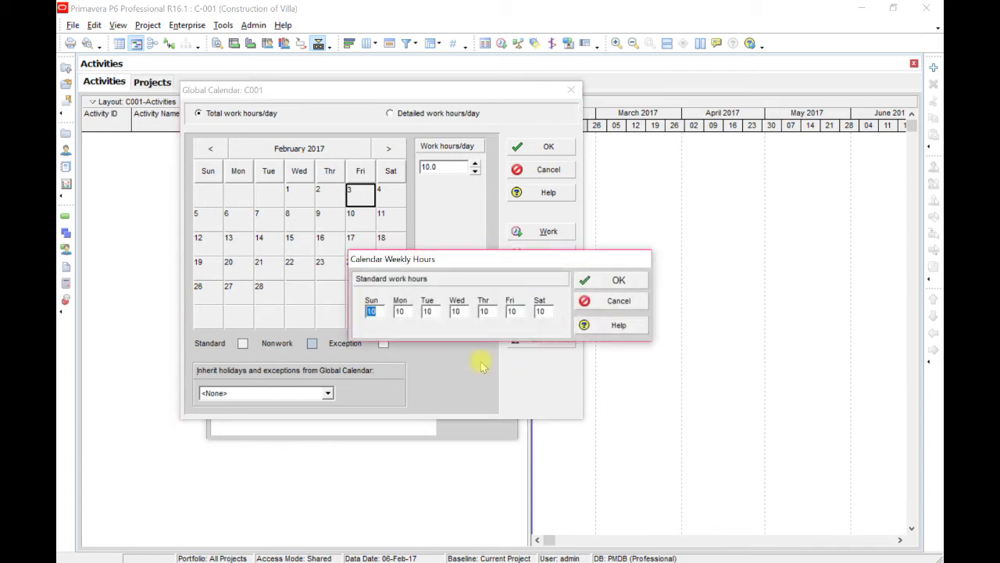
double_click(508, 312)
type("0")
left_click(608, 281)
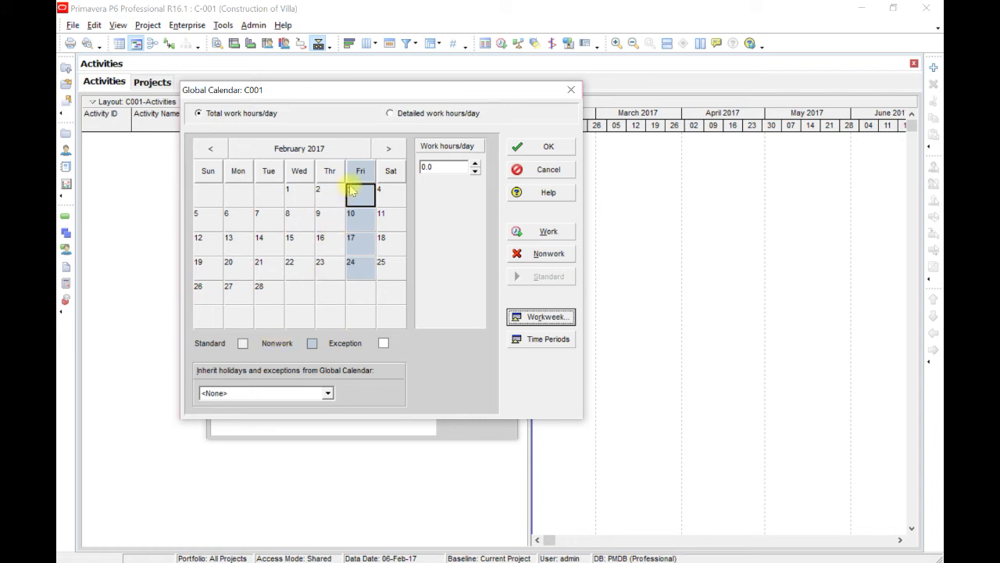
Make 20 March 2017 a nonworking holiday in calendar C001.
left_click(395, 149)
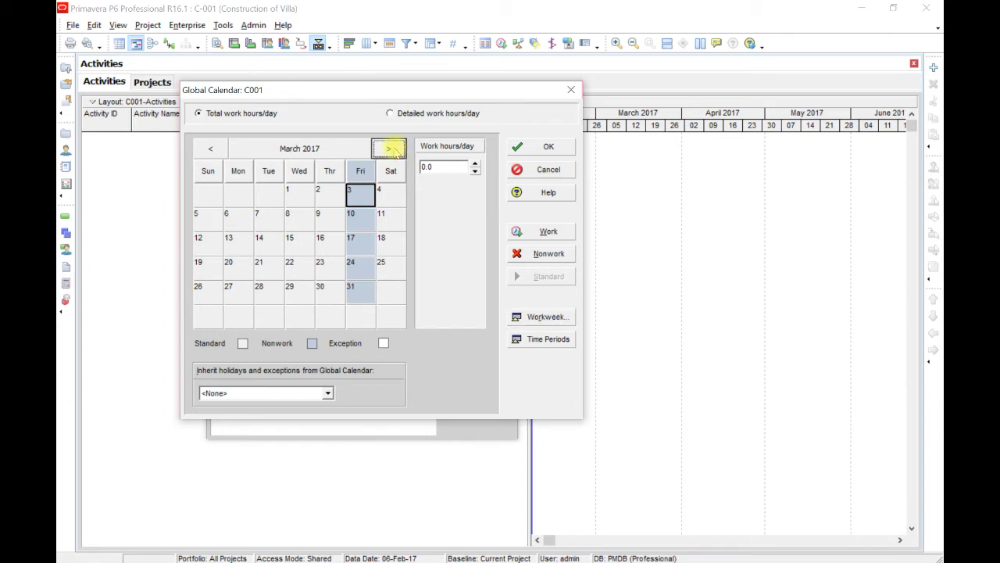
left_click(233, 273)
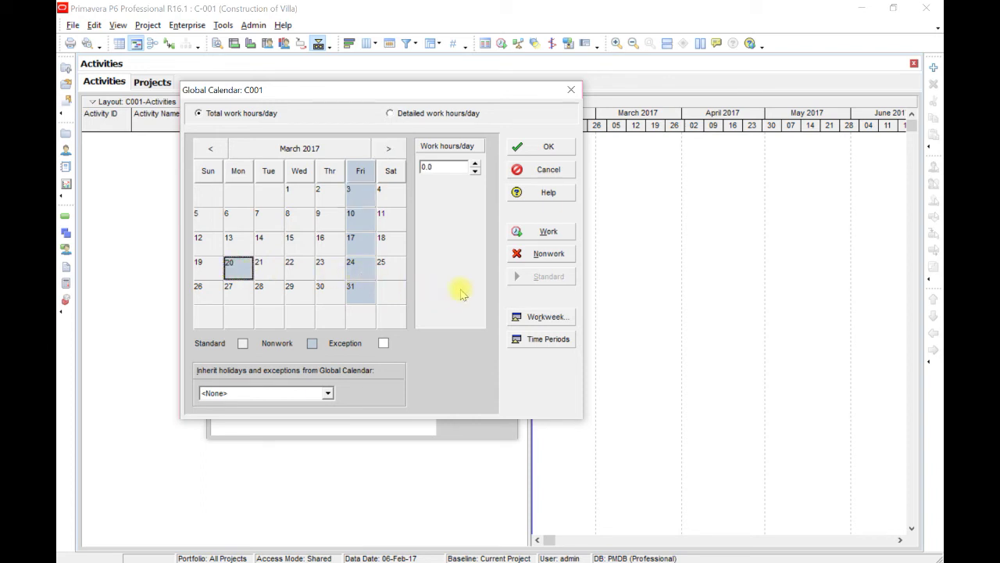
left_click(234, 265)
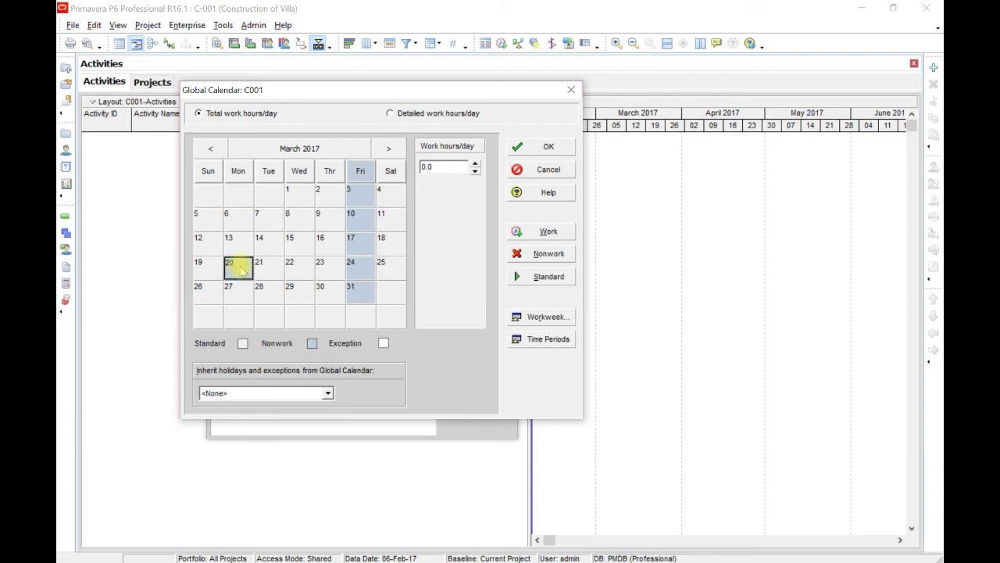
left_click(442, 164)
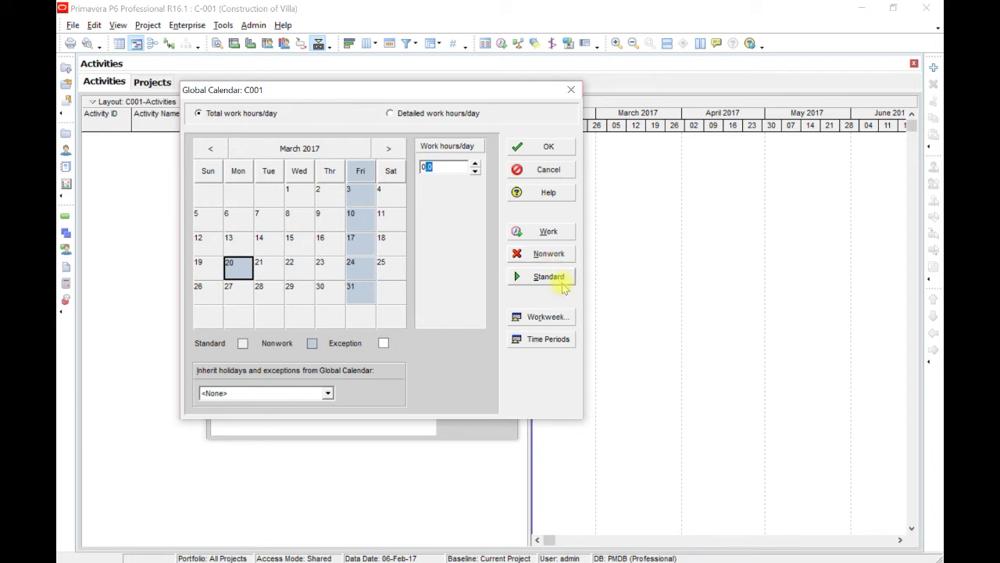
left_click(545, 339)
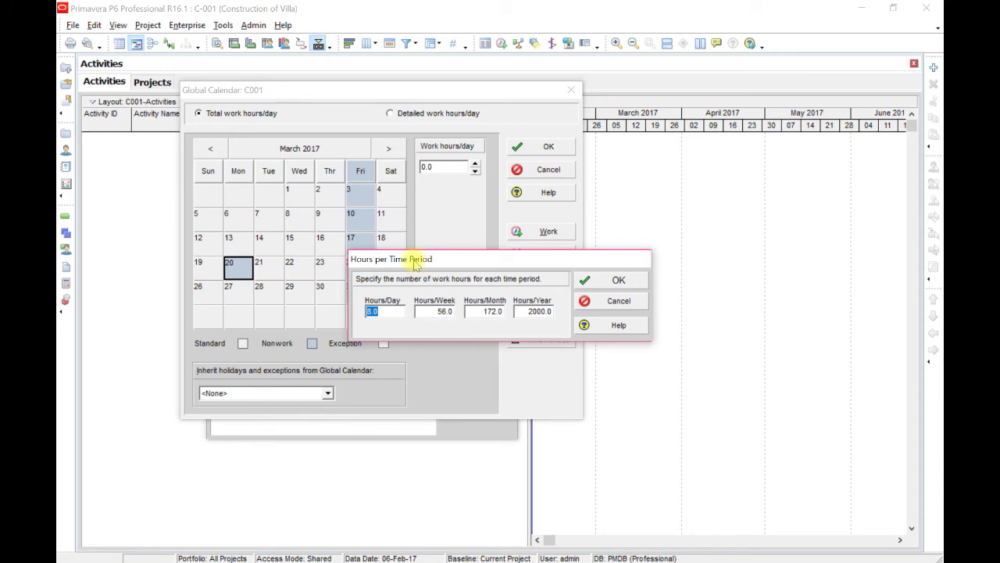
Set C001's hours per period to 10/day, 60/week, 240/month and 2880/year.
left_click_drag(415, 265, 360, 243)
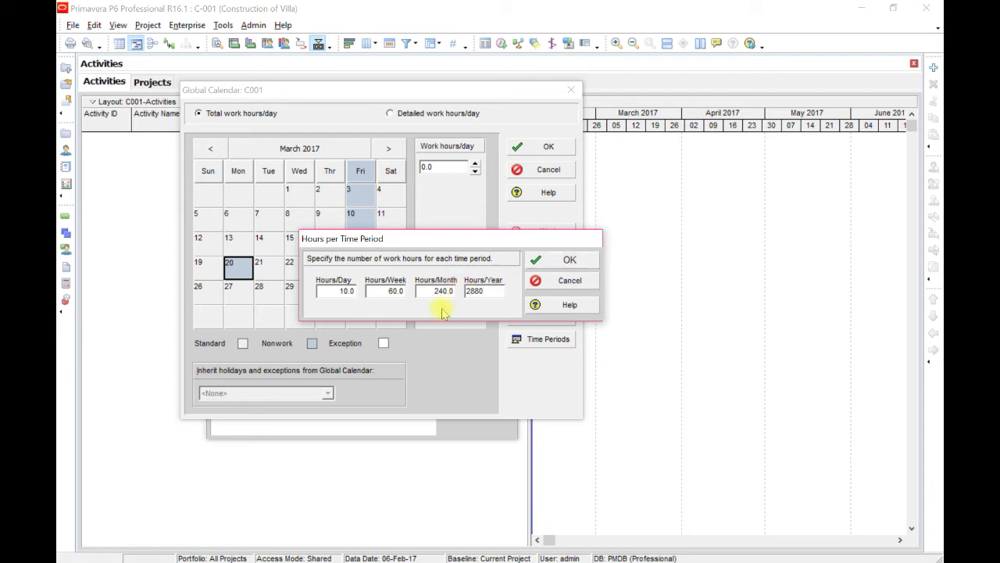
left_click(500, 290)
left_click(564, 258)
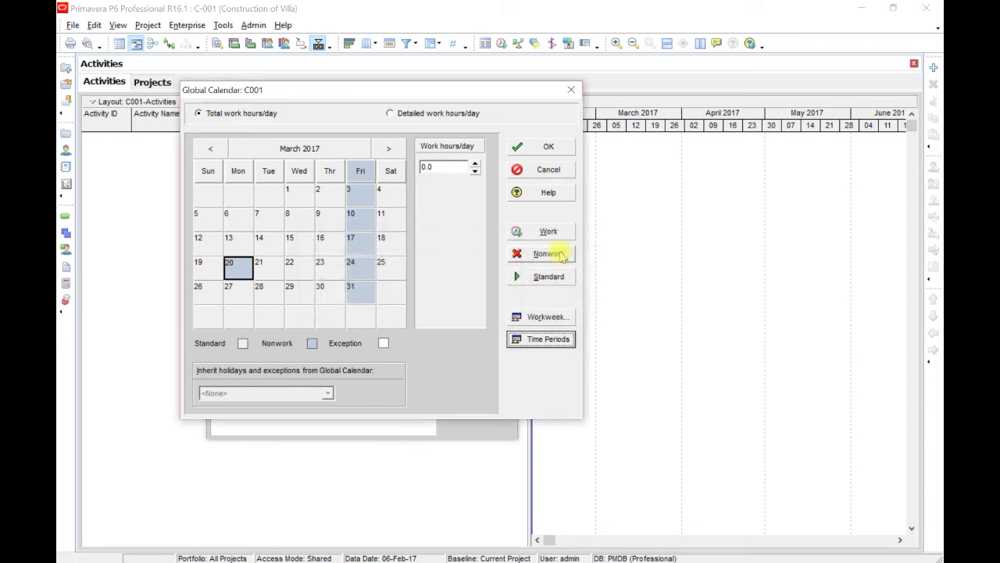
left_click(529, 339)
left_click(631, 280)
left_click(523, 314)
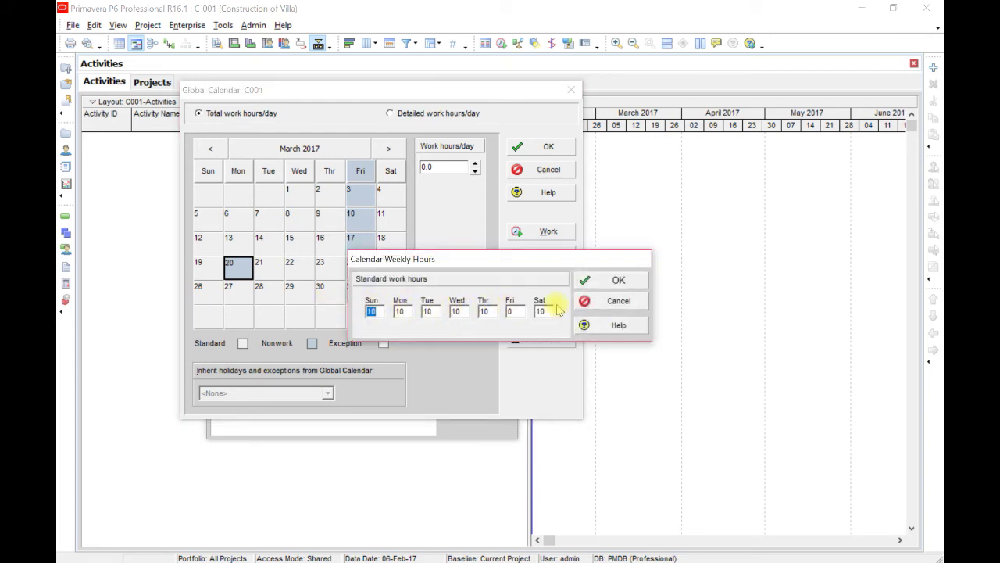
left_click(600, 302)
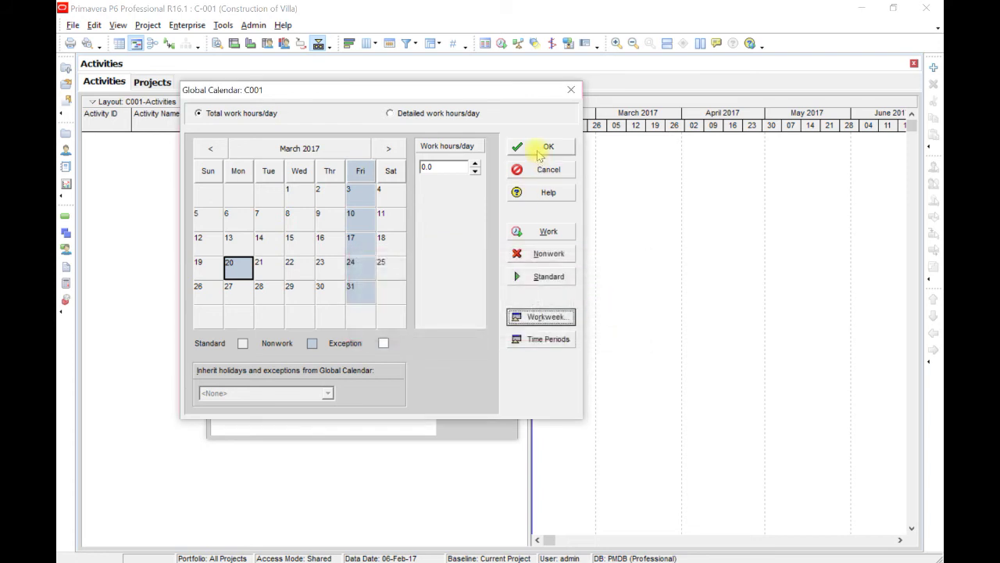
left_click(475, 114)
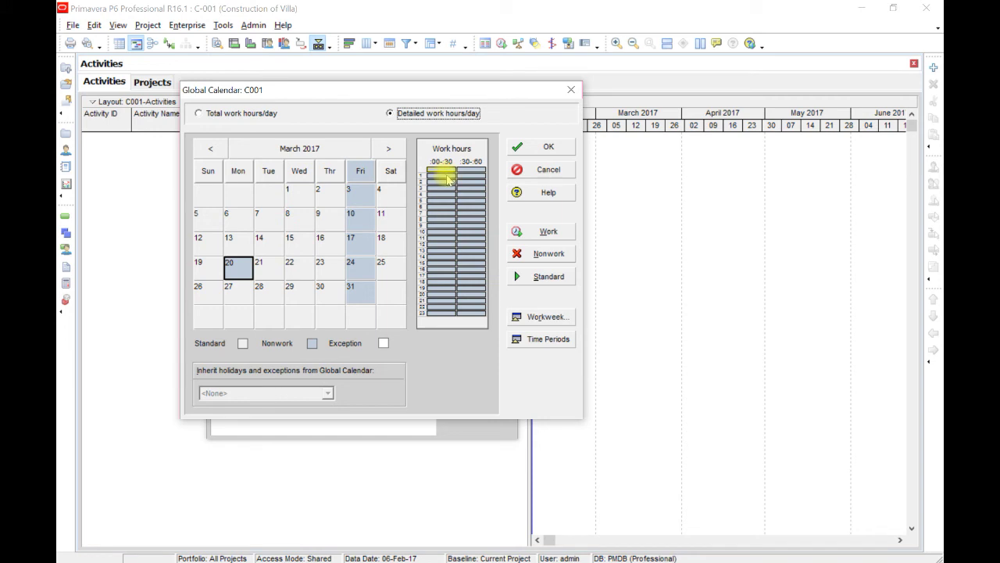
left_click(296, 213)
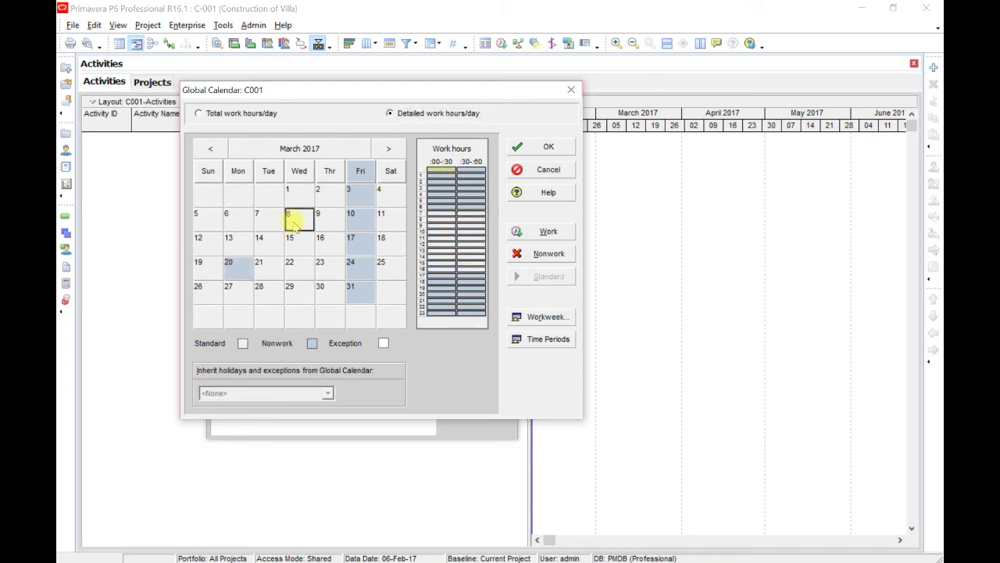
left_click(434, 247)
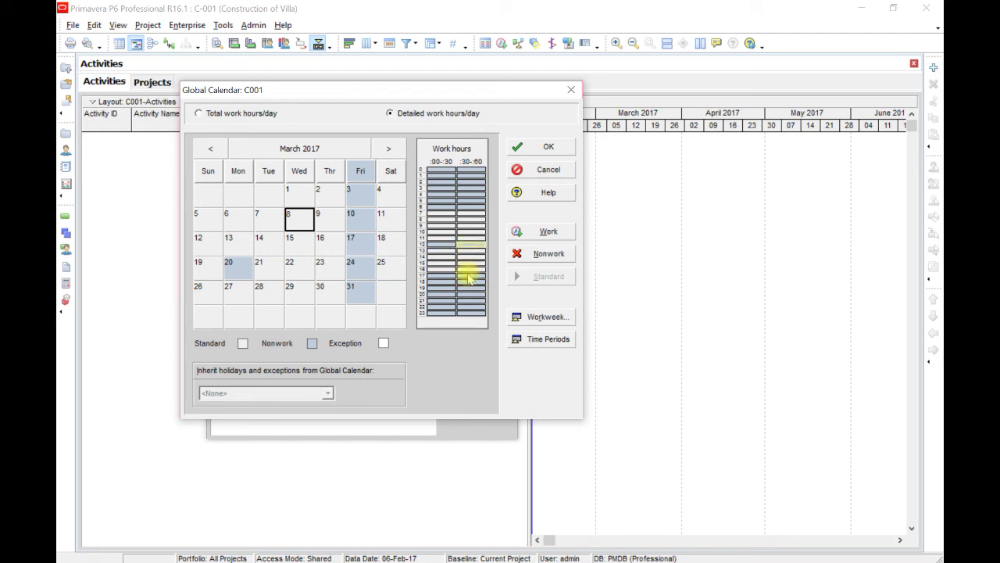
left_click(445, 275)
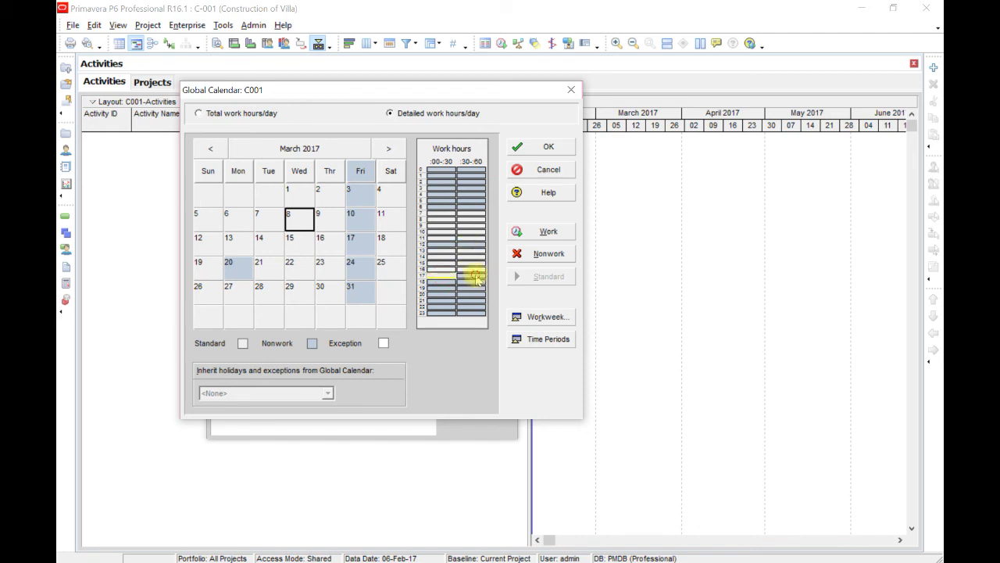
left_click(472, 275)
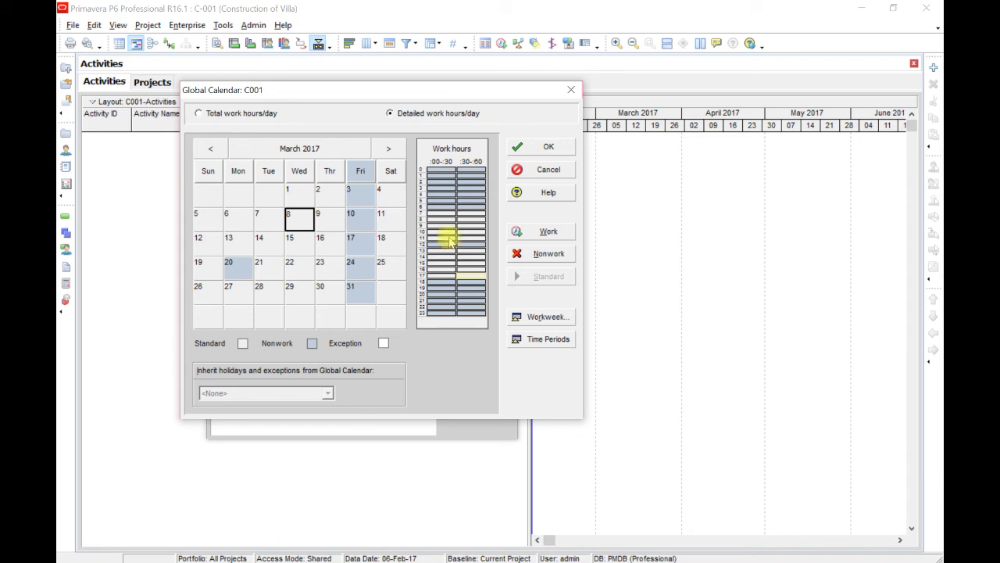
left_click(329, 226)
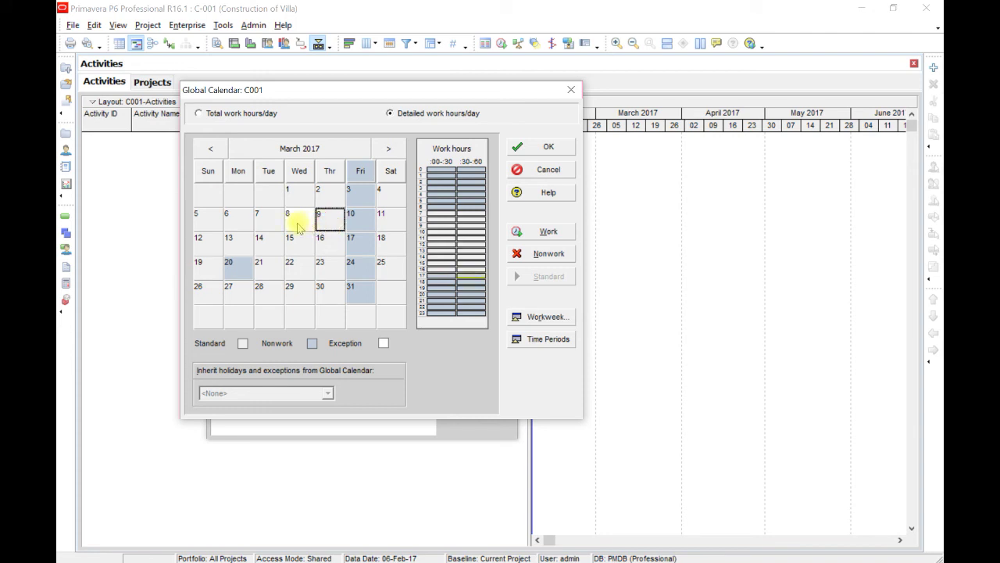
left_click(295, 220)
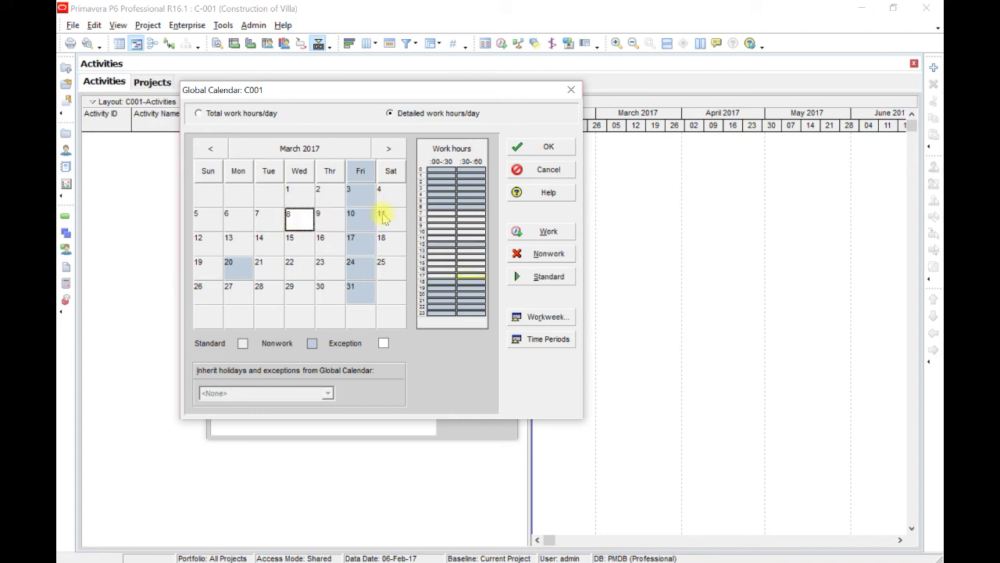
left_click(227, 114)
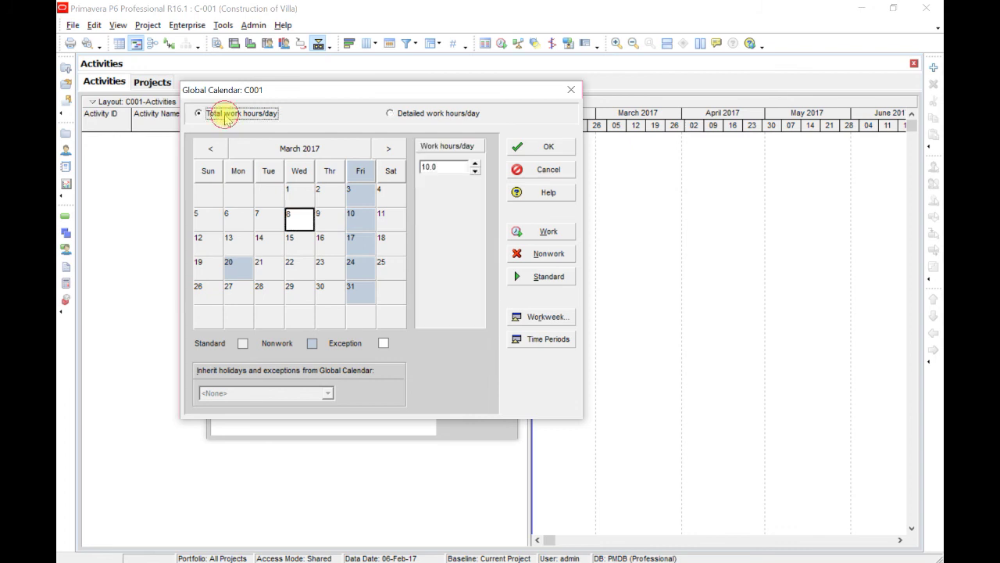
left_click(299, 238)
left_click(300, 223)
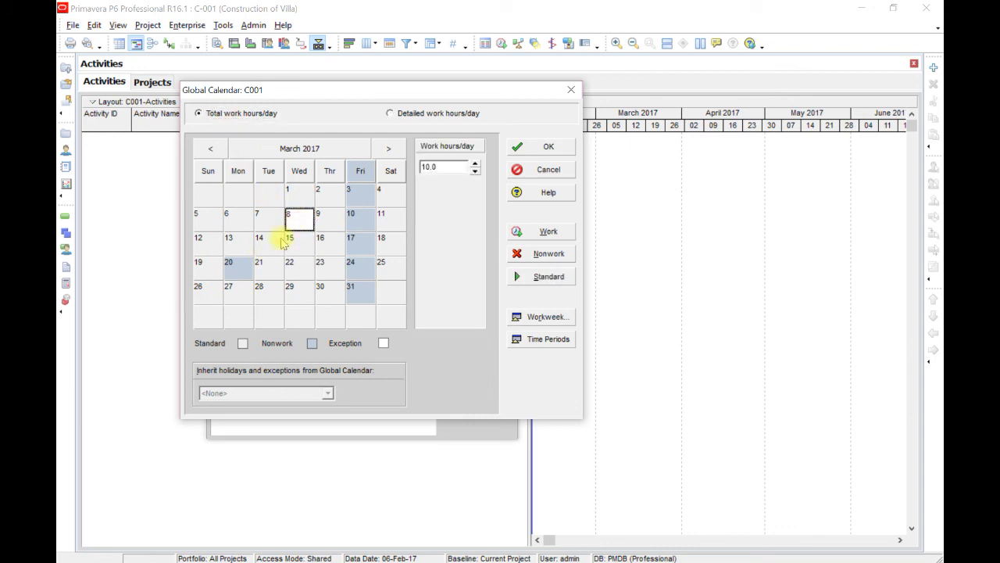
left_click(537, 281)
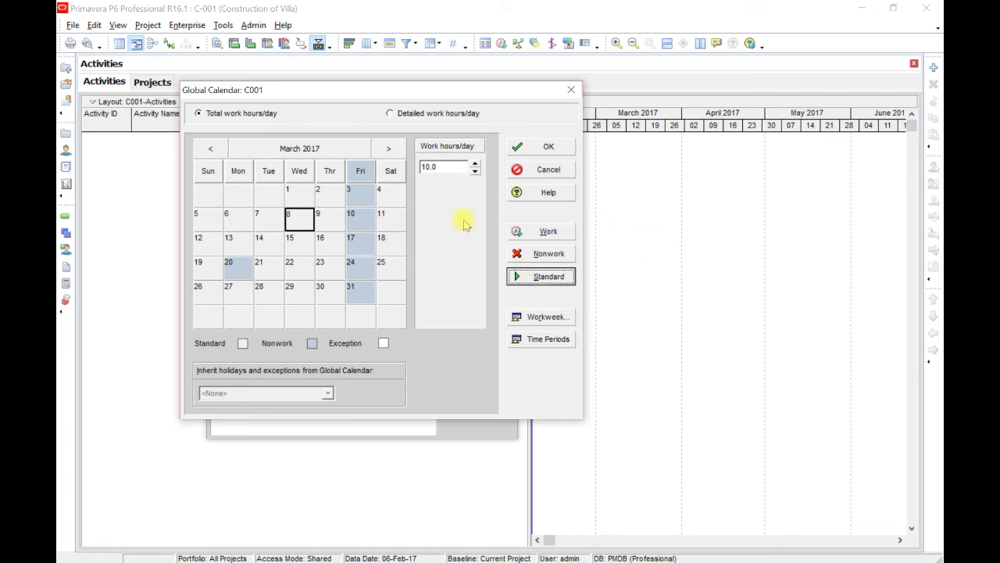
Save calendar C001, close the Calendars list and go to the Projects window.
left_click(541, 147)
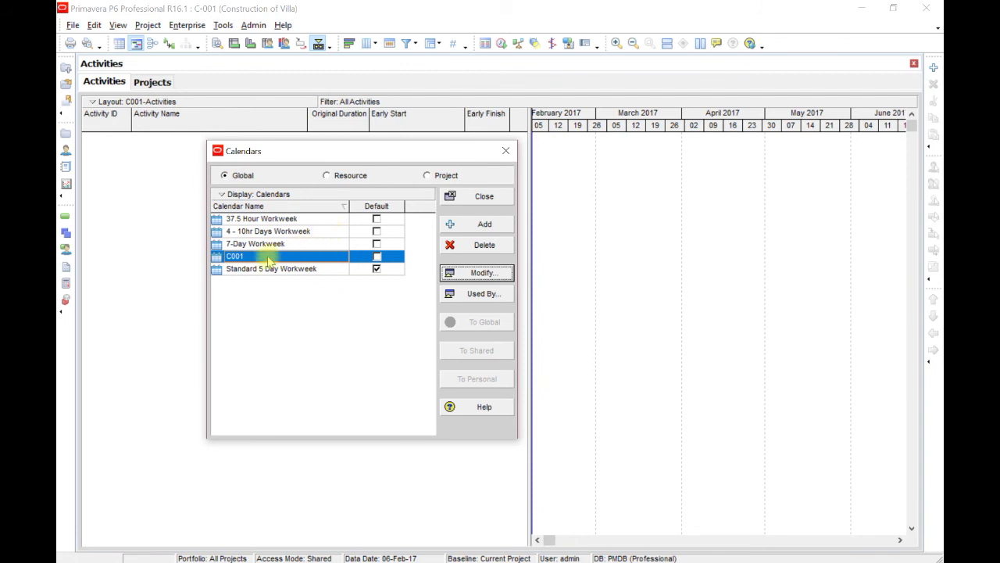
left_click(477, 196)
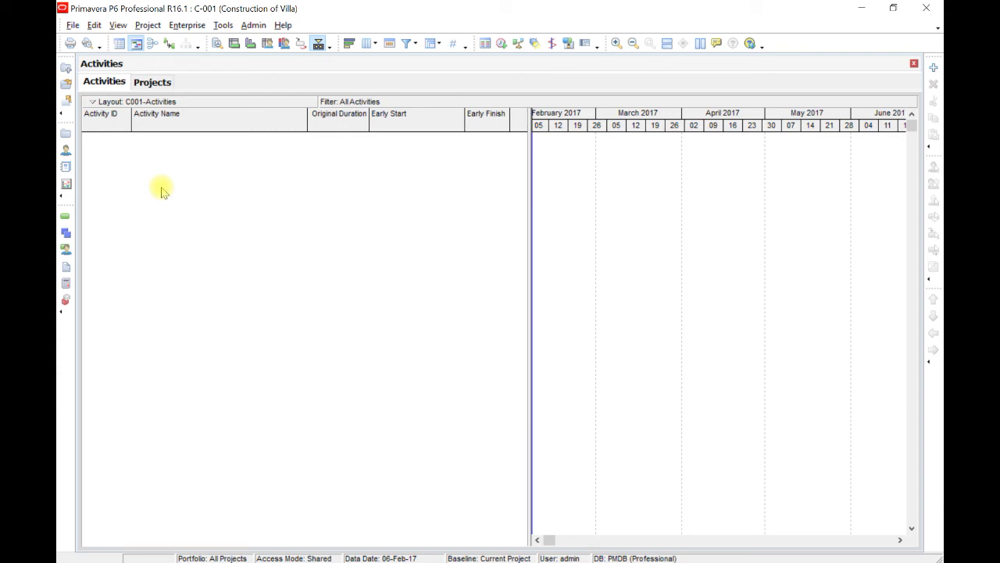
left_click(65, 139)
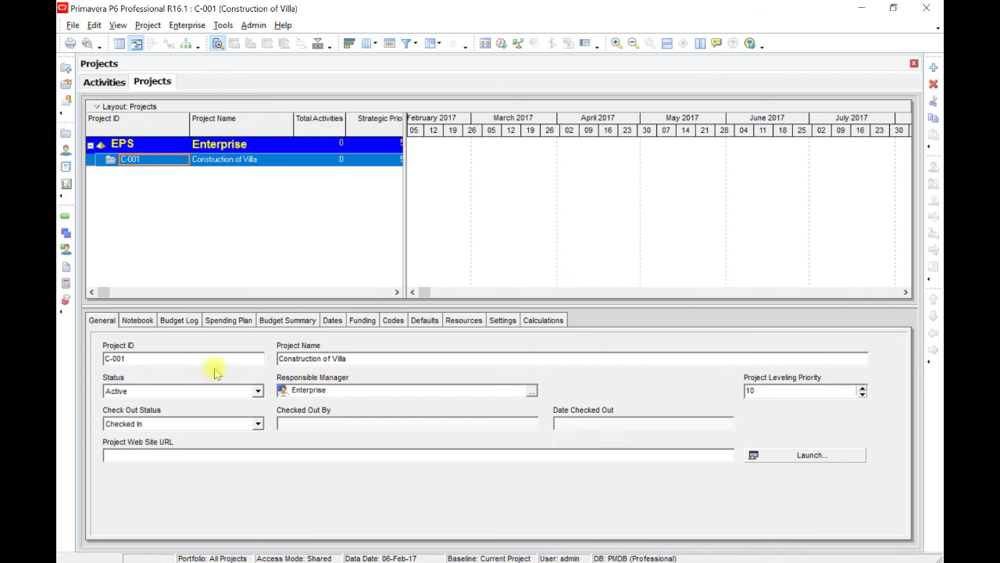
Choose C001 as project C-001's default calendar on the Defaults tab.
right_click(203, 215)
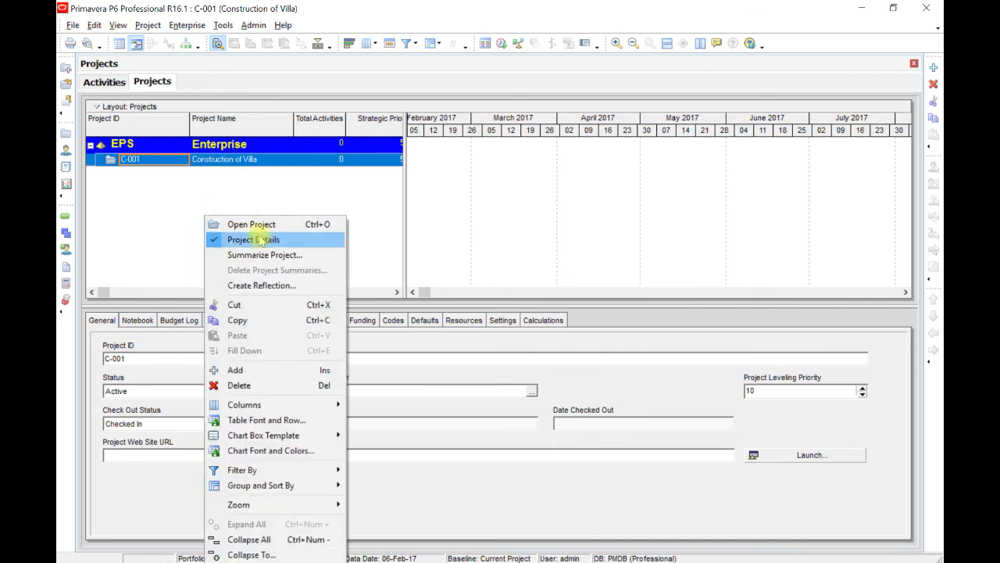
left_click(540, 347)
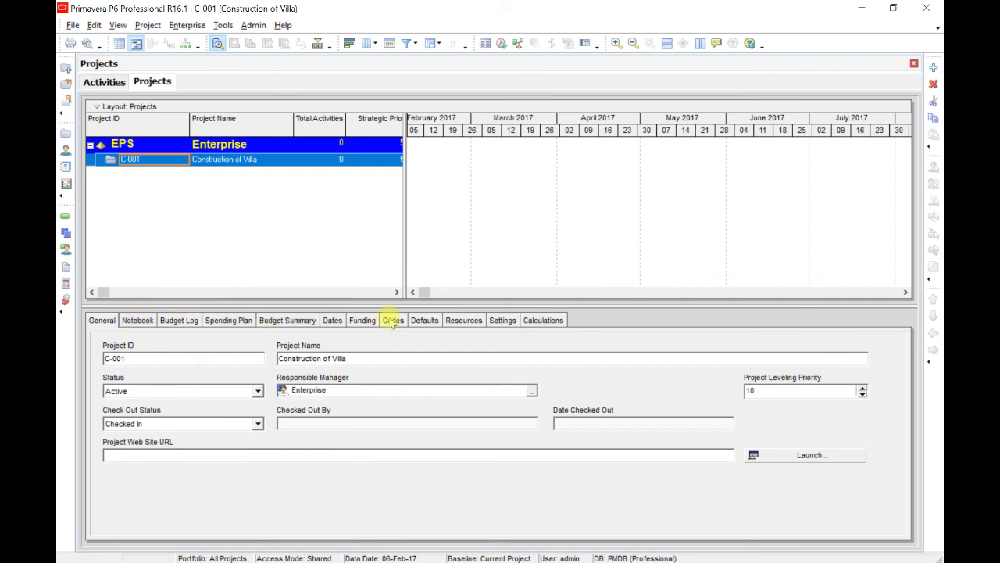
left_click(416, 322)
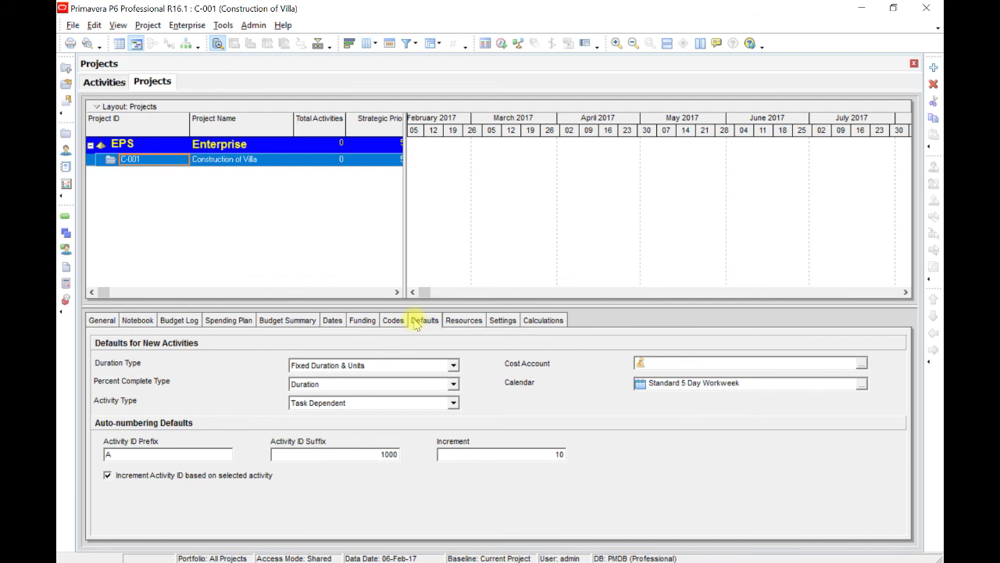
left_click(863, 384)
double_click(437, 301)
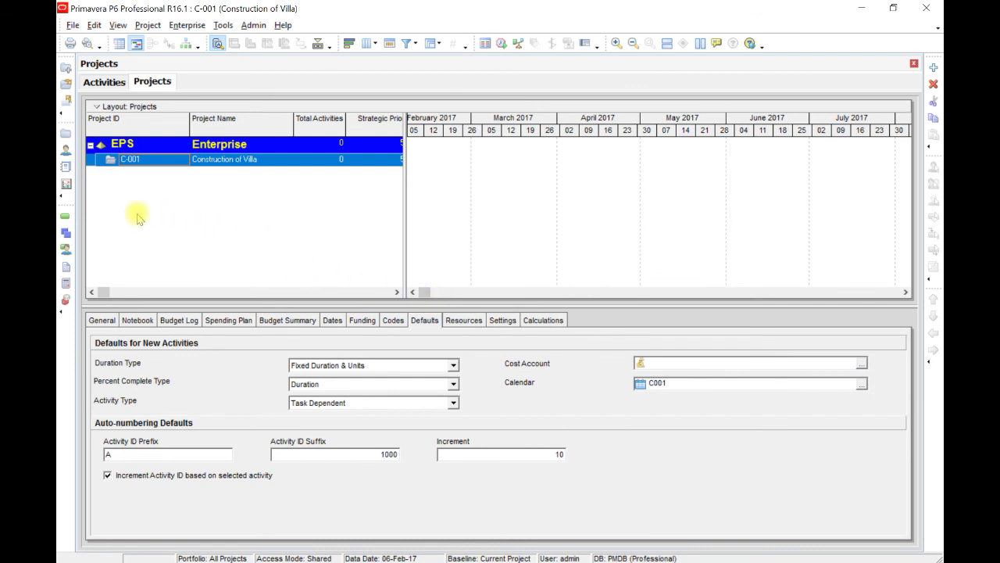
left_click(64, 218)
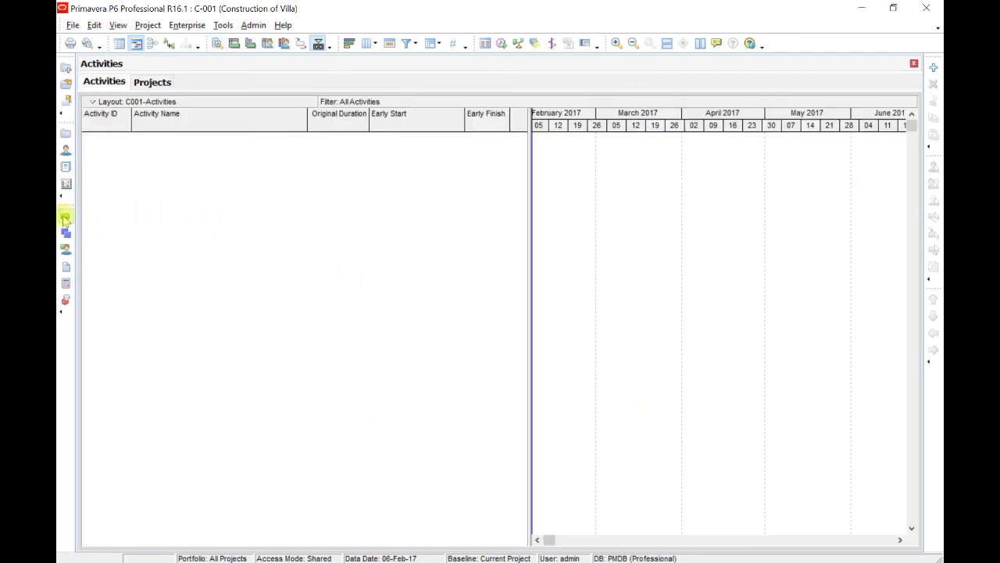